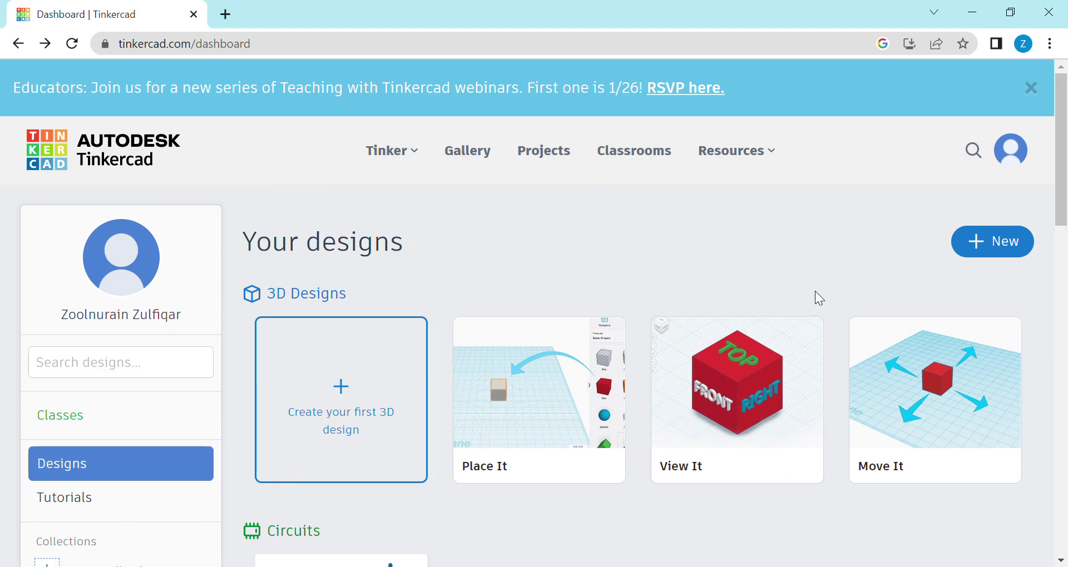
- Create a new Circuit design from the dashboard's + New menu
{"action": "left_click", "coordinate": [995, 245]}
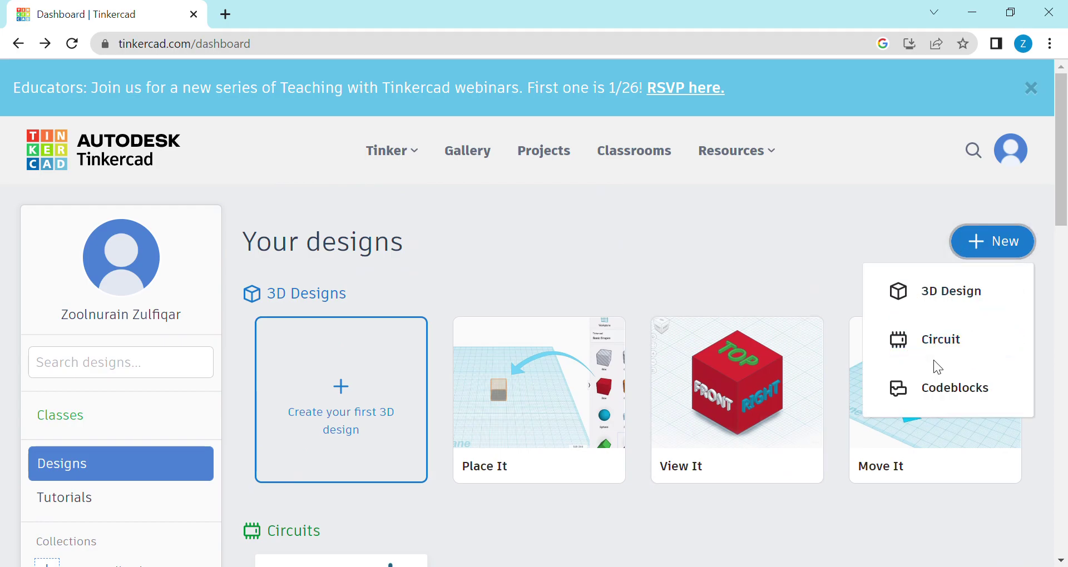
{"action": "left_click", "coordinate": [950, 340]}
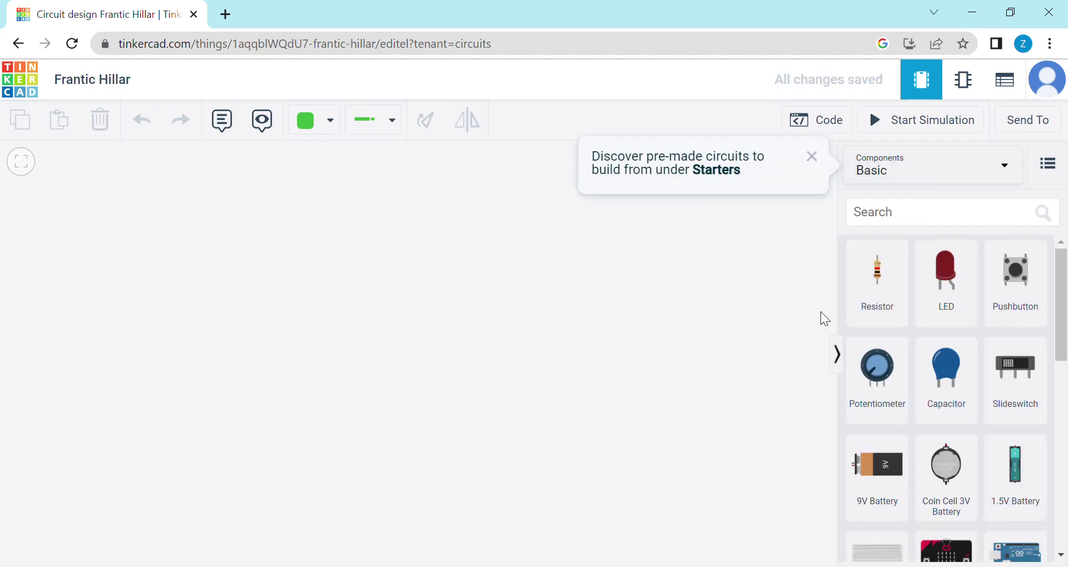
- Place an Arduino Uno R3 and a Breadboard Small side by side, fitted in view
{"action": "scroll", "coordinate": [1065, 303], "scroll_direction": "down", "scroll_amount": 3}
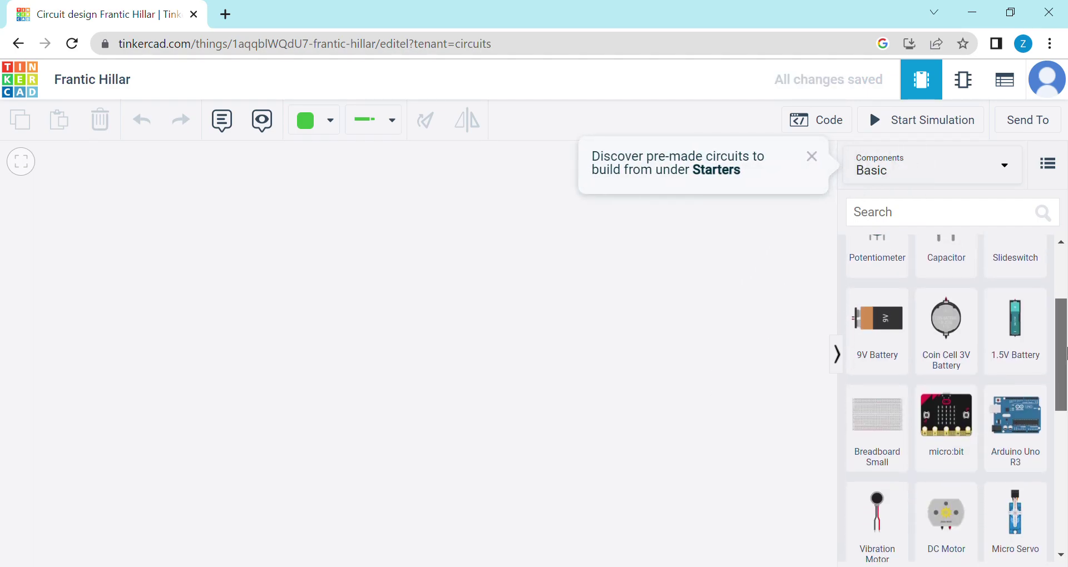
{"action": "left_click_drag", "start_coordinate": [794, 448], "coordinate": [415, 432]}
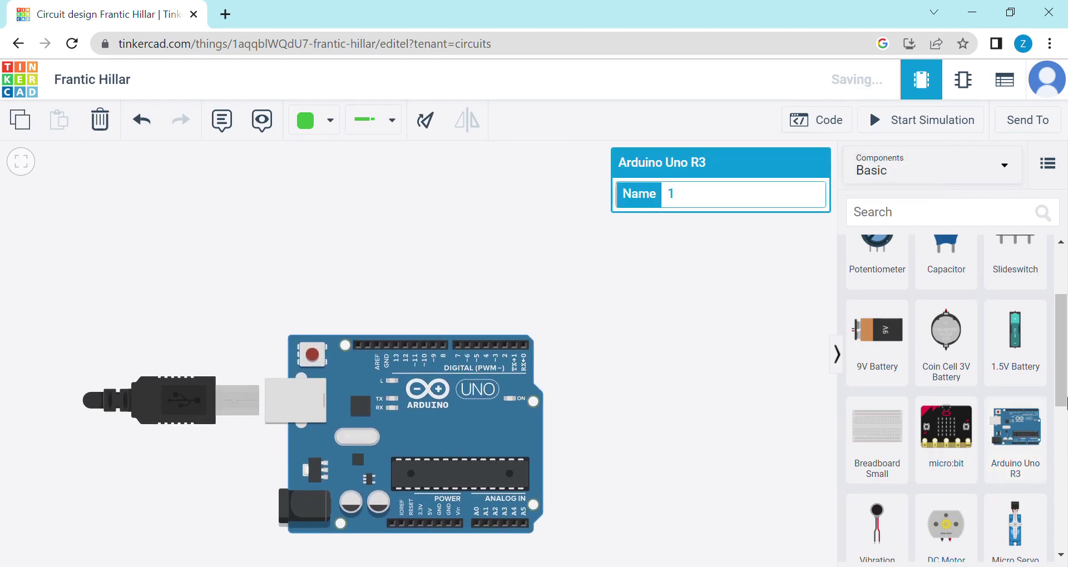
{"action": "left_click", "coordinate": [910, 454]}
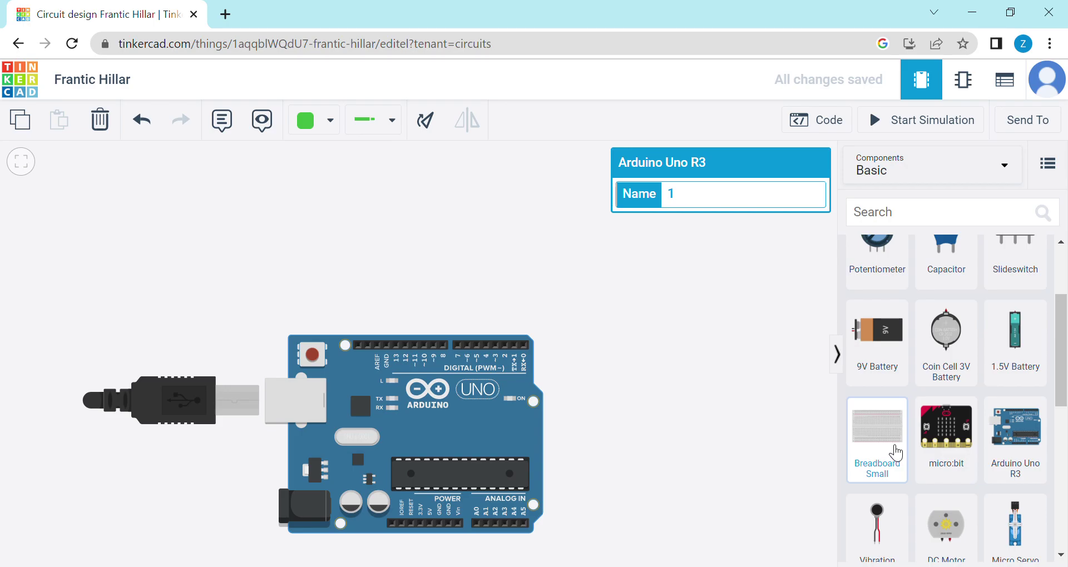
{"action": "left_click", "coordinate": [598, 251]}
{"action": "left_click_drag", "start_coordinate": [598, 252], "coordinate": [522, 232]}
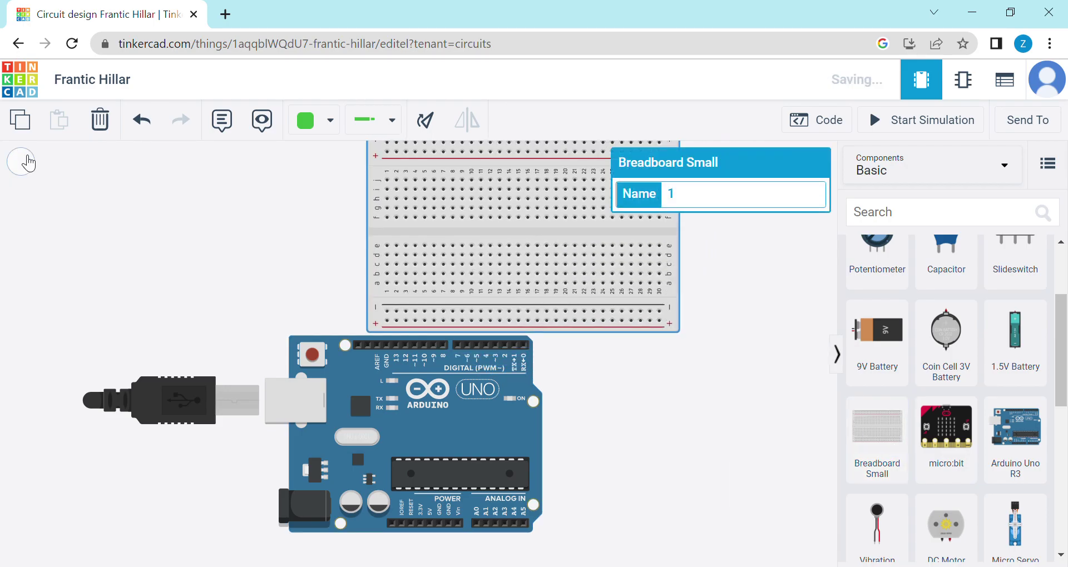
{"action": "left_click", "coordinate": [21, 162]}
{"action": "left_click_drag", "start_coordinate": [506, 263], "coordinate": [674, 266]}
{"action": "left_click_drag", "start_coordinate": [384, 375], "coordinate": [257, 325]}
{"action": "left_click_drag", "start_coordinate": [671, 263], "coordinate": [600, 395]}
{"action": "left_click", "coordinate": [573, 231]}
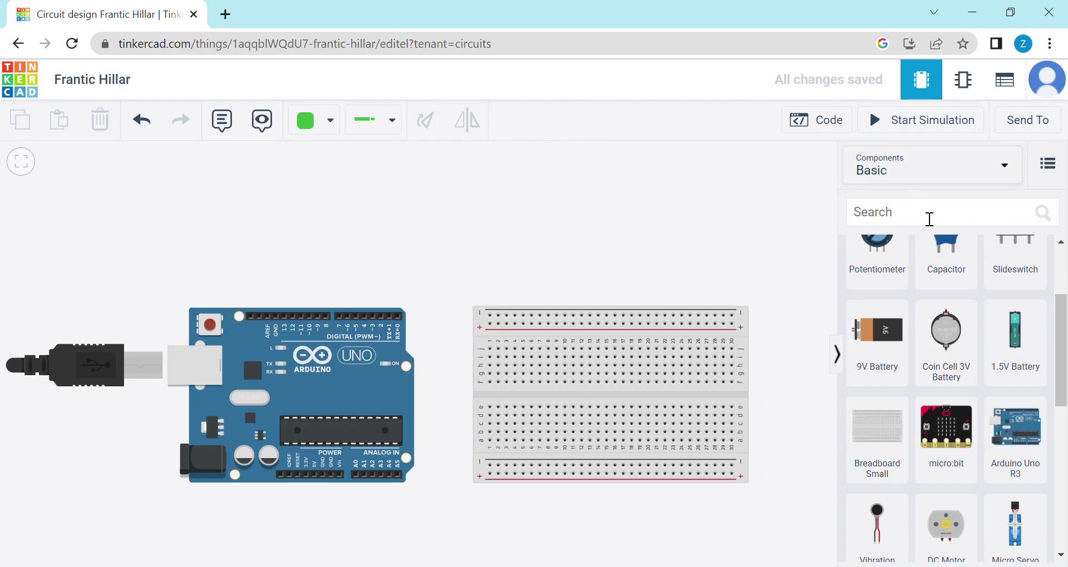
- Add three LEDs in a row above the breadboard, coloured red, yellow and green from left to right
{"action": "scroll", "coordinate": [1065, 343], "scroll_direction": "up", "scroll_amount": 3}
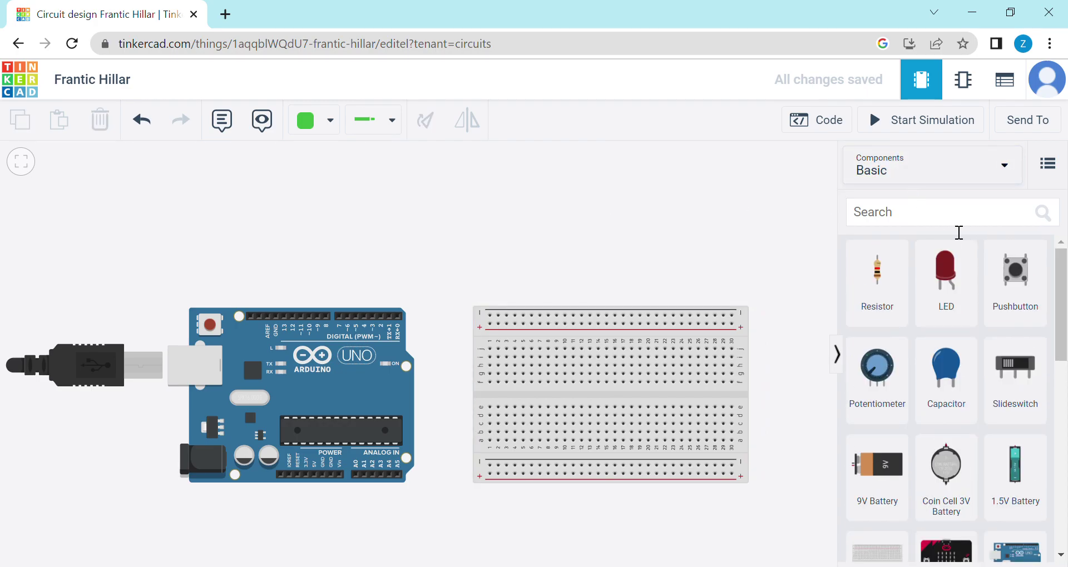
{"action": "left_click_drag", "start_coordinate": [942, 284], "coordinate": [669, 266]}
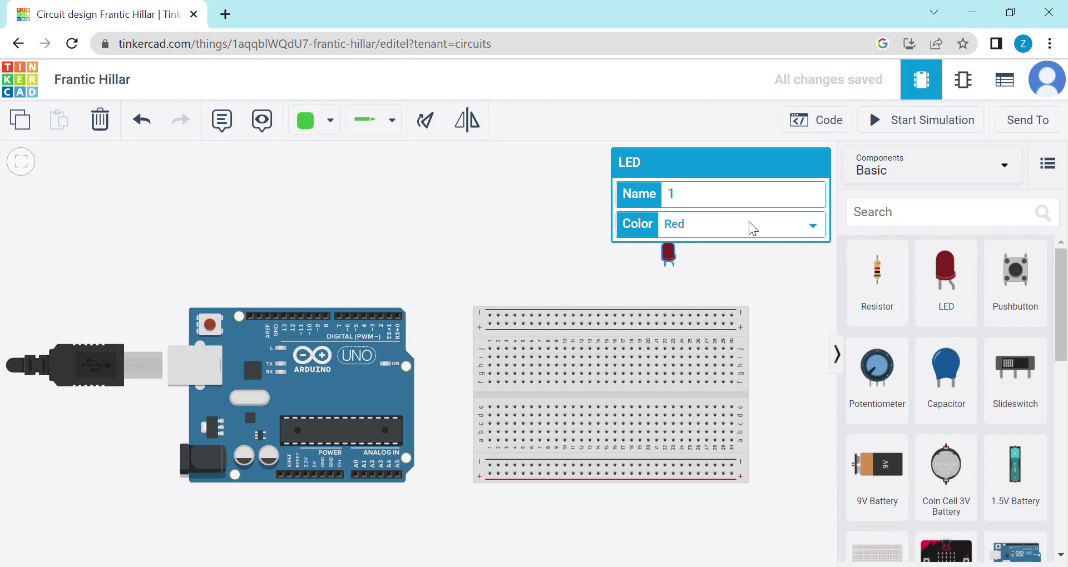
{"action": "left_click", "coordinate": [717, 248]}
{"action": "left_click", "coordinate": [760, 271]}
{"action": "left_click_drag", "start_coordinate": [923, 292], "coordinate": [627, 265]}
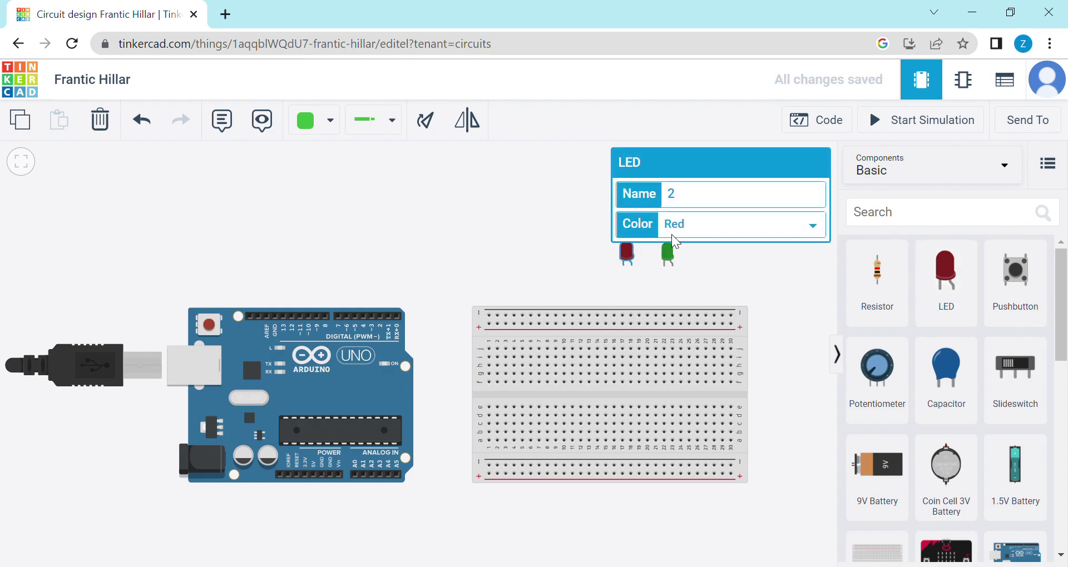
{"action": "left_click", "coordinate": [723, 232]}
{"action": "left_click", "coordinate": [696, 259]}
{"action": "left_click", "coordinate": [788, 286]}
{"action": "left_click_drag", "start_coordinate": [945, 278], "coordinate": [603, 270]}
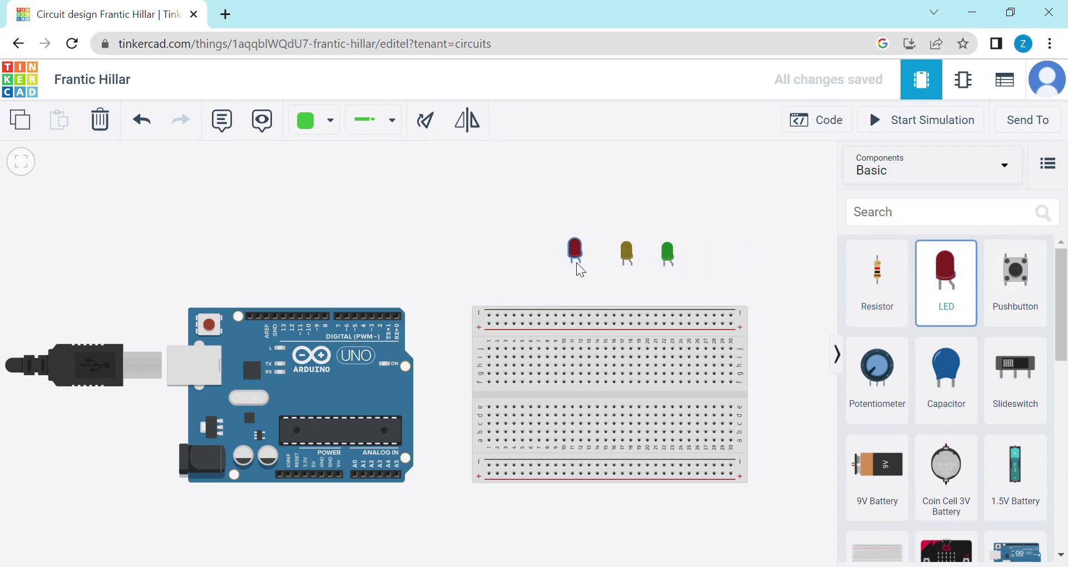
{"action": "left_click_drag", "start_coordinate": [581, 275], "coordinate": [576, 267]}
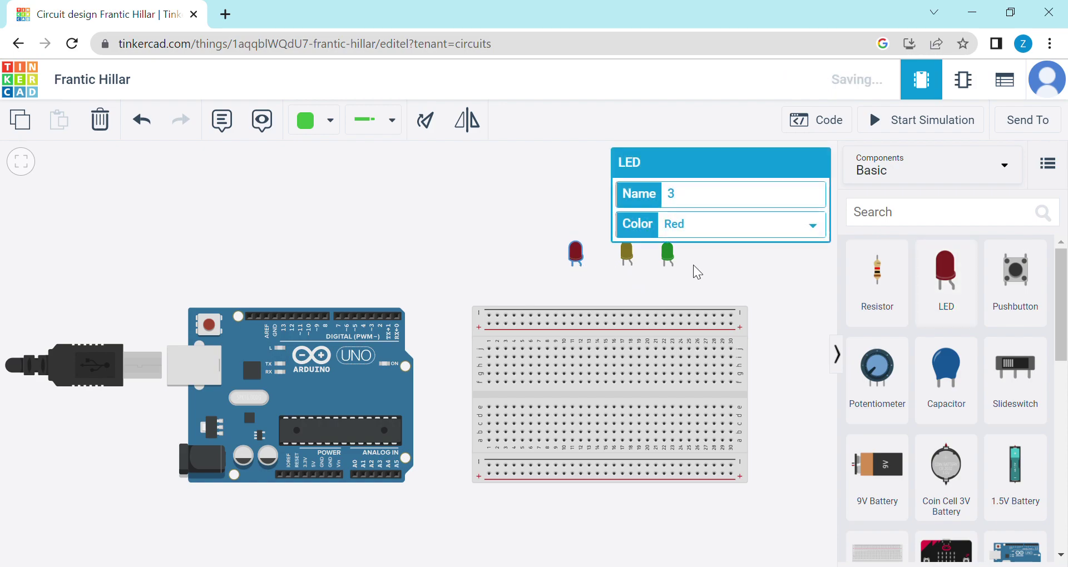
{"action": "left_click", "coordinate": [630, 261]}
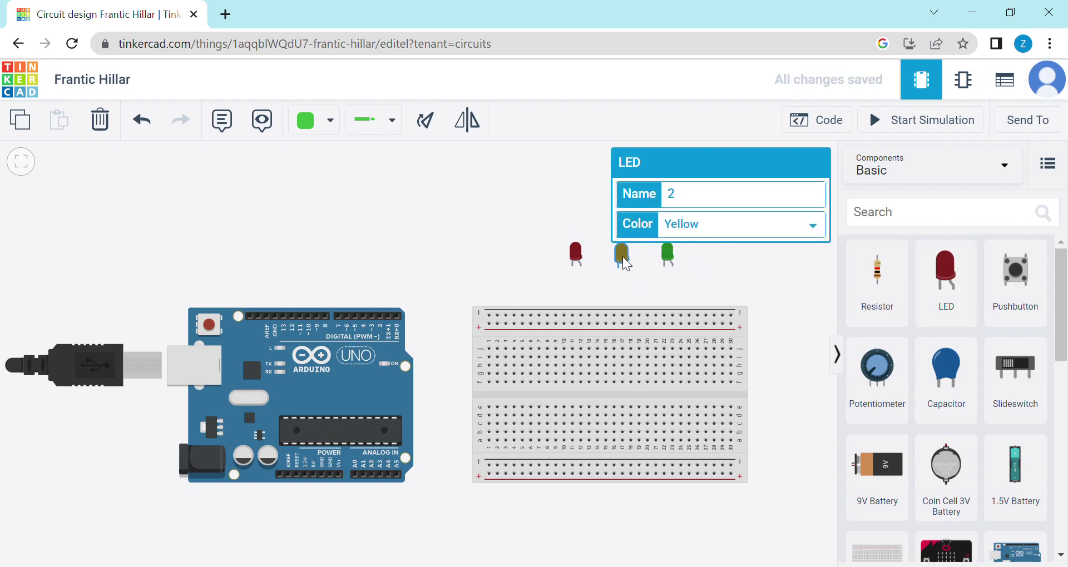
{"action": "left_click", "coordinate": [796, 306]}
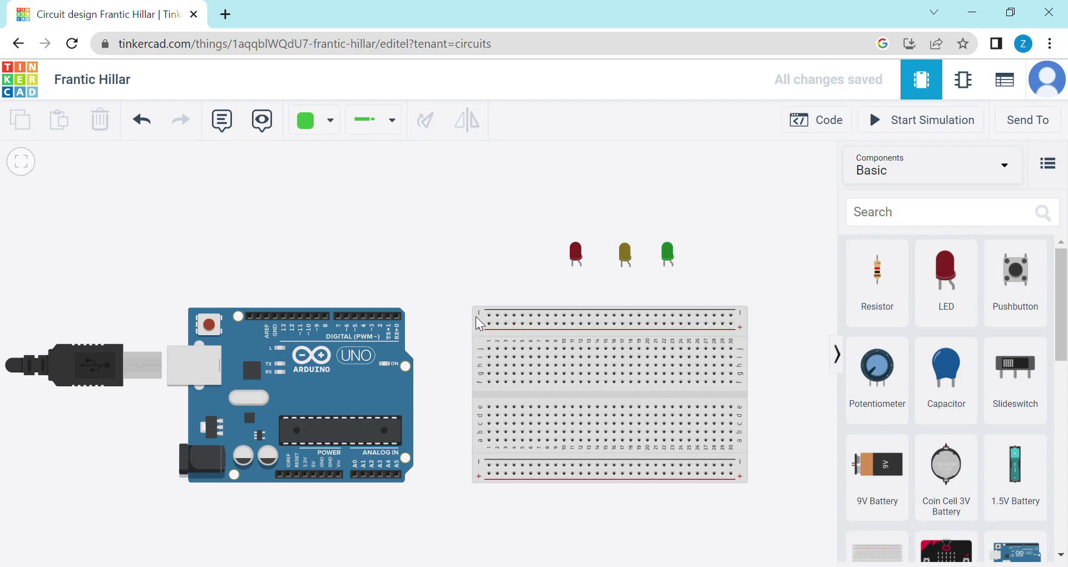
- Run a black ground wire from the Arduino GND pin to the breadboard's top rail
{"action": "mouse_move", "coordinate": [382, 385]}
{"action": "left_mouse_down"}
{"action": "mouse_move", "coordinate": [354, 389]}
{"action": "mouse_move", "coordinate": [361, 386]}
{"action": "left_mouse_up"}
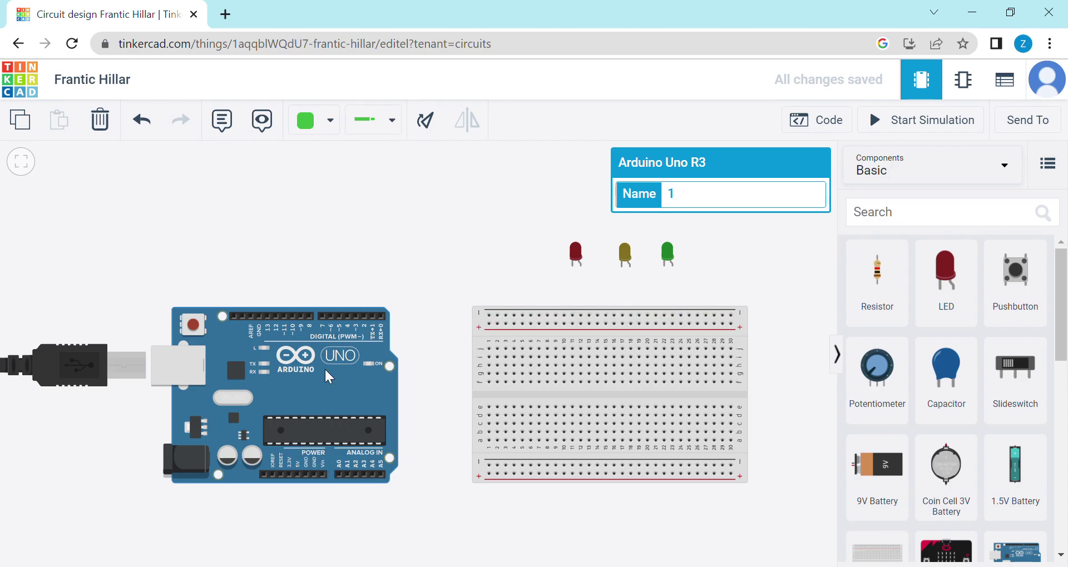
{"action": "left_click", "coordinate": [259, 315]}
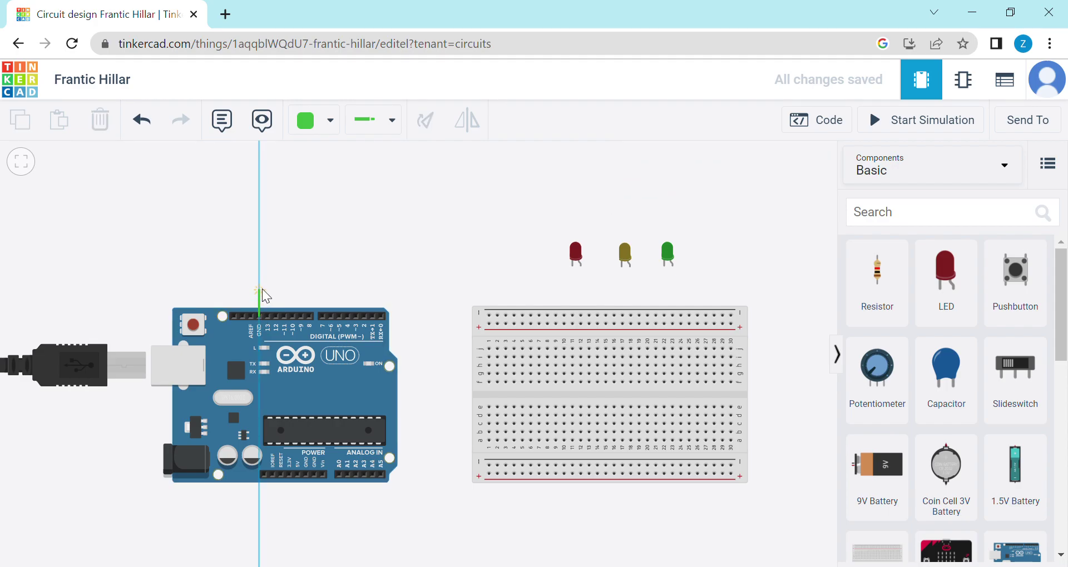
{"action": "left_click", "coordinate": [258, 286]}
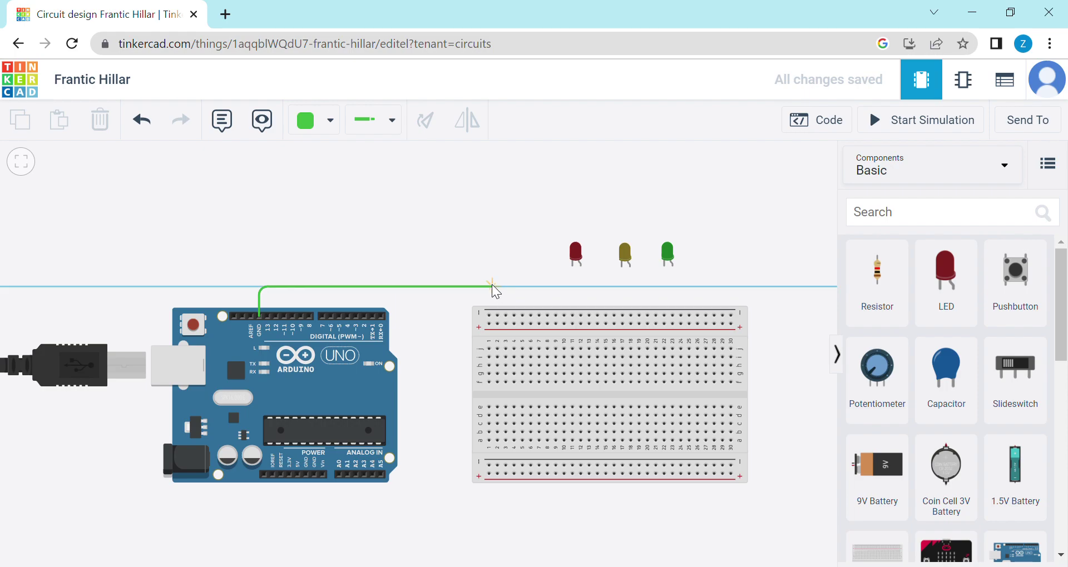
{"action": "left_click", "coordinate": [490, 286]}
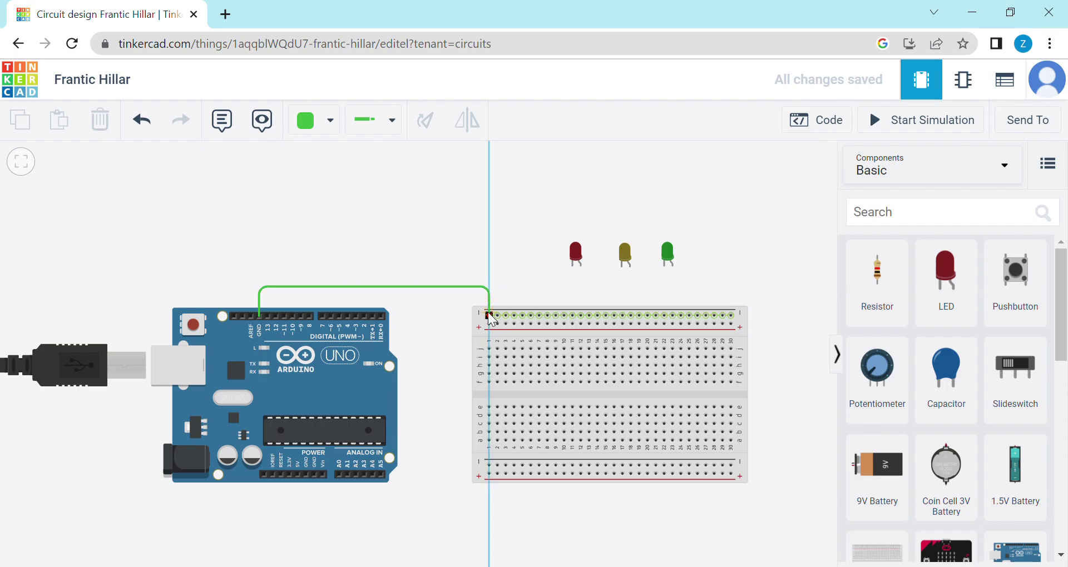
{"action": "left_click", "coordinate": [489, 315]}
{"action": "left_click", "coordinate": [337, 120]}
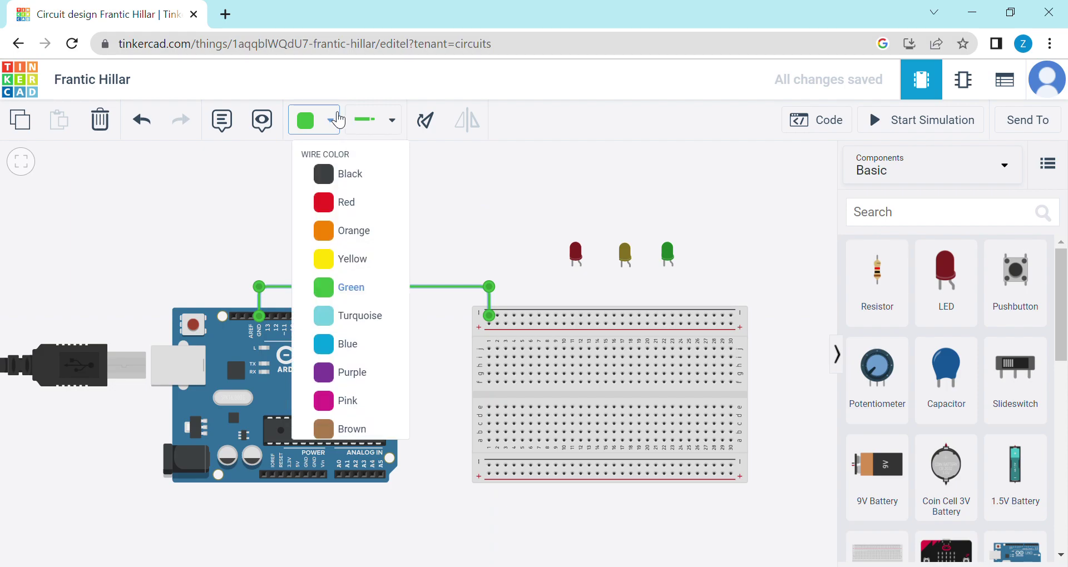
{"action": "left_click", "coordinate": [340, 178]}
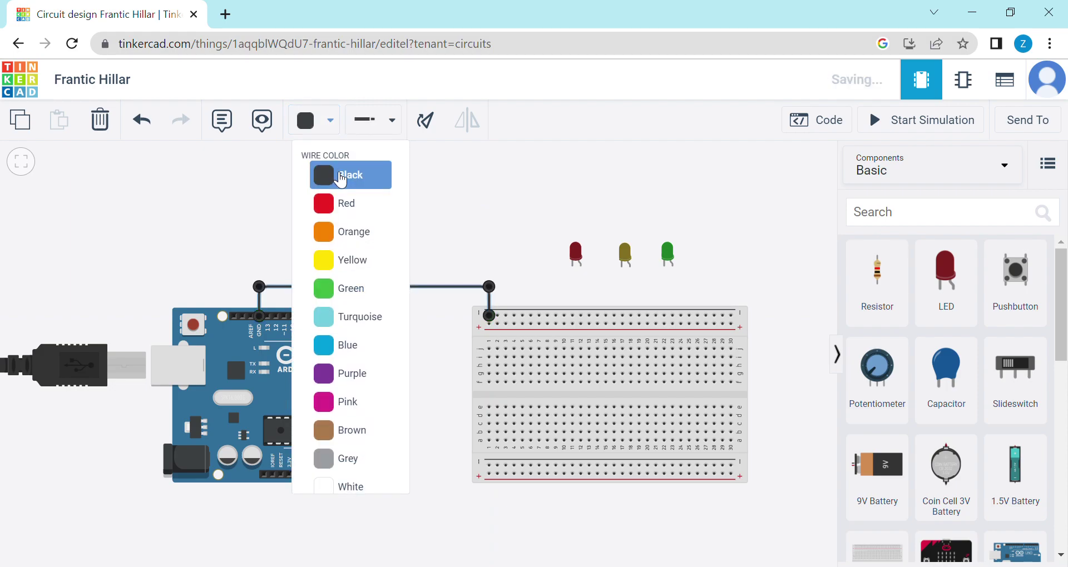
{"action": "left_click", "coordinate": [602, 202]}
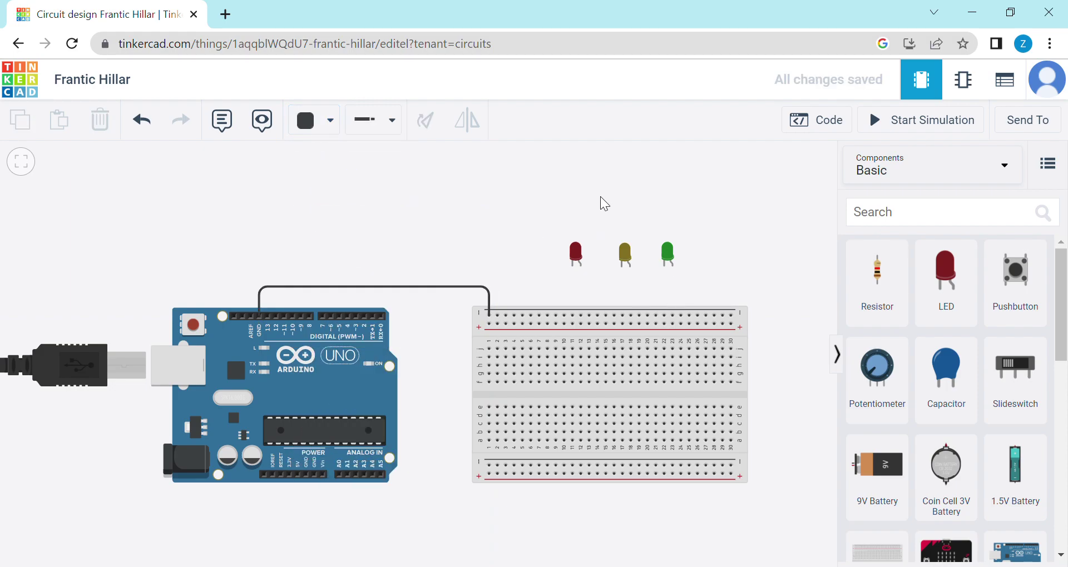
- Wire the red, yellow and green LED cathodes straight down to the top rail
{"action": "left_click", "coordinate": [572, 266]}
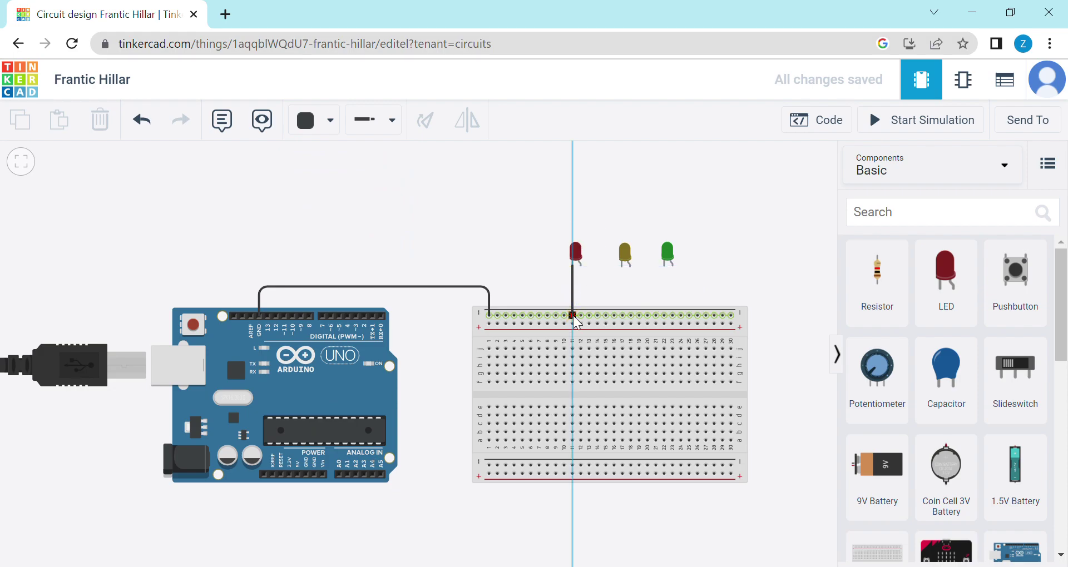
{"action": "left_click", "coordinate": [570, 316]}
{"action": "left_click_drag", "start_coordinate": [570, 315], "coordinate": [572, 315]}
{"action": "left_click", "coordinate": [621, 267]}
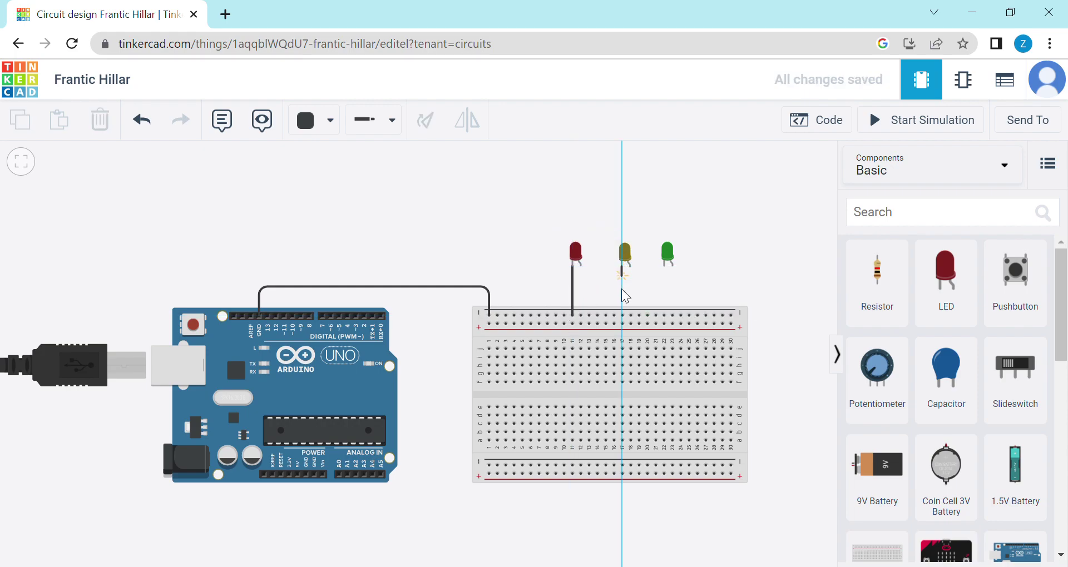
{"action": "left_click", "coordinate": [621, 315]}
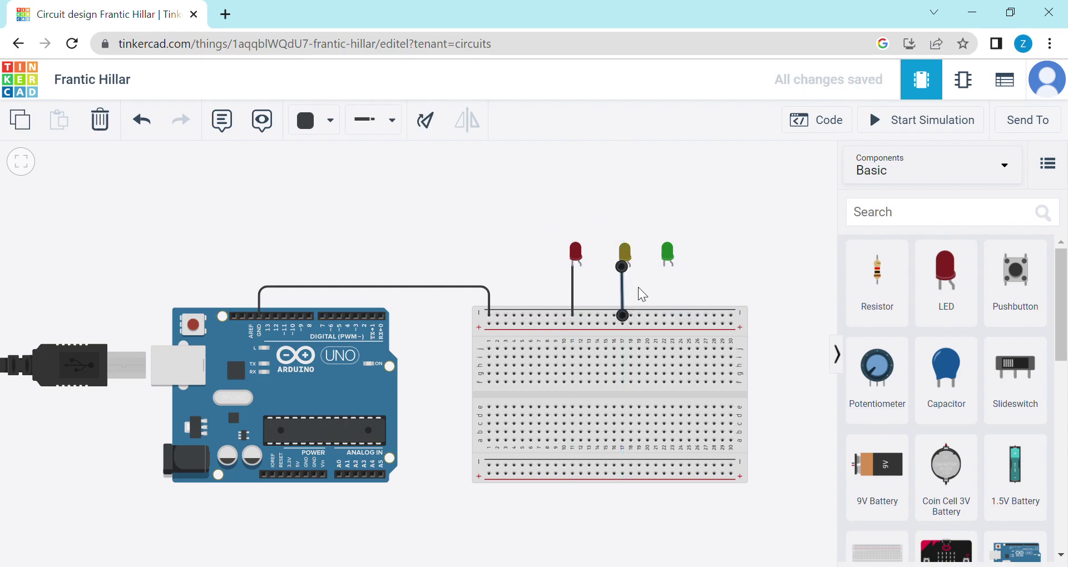
{"action": "left_click", "coordinate": [663, 267]}
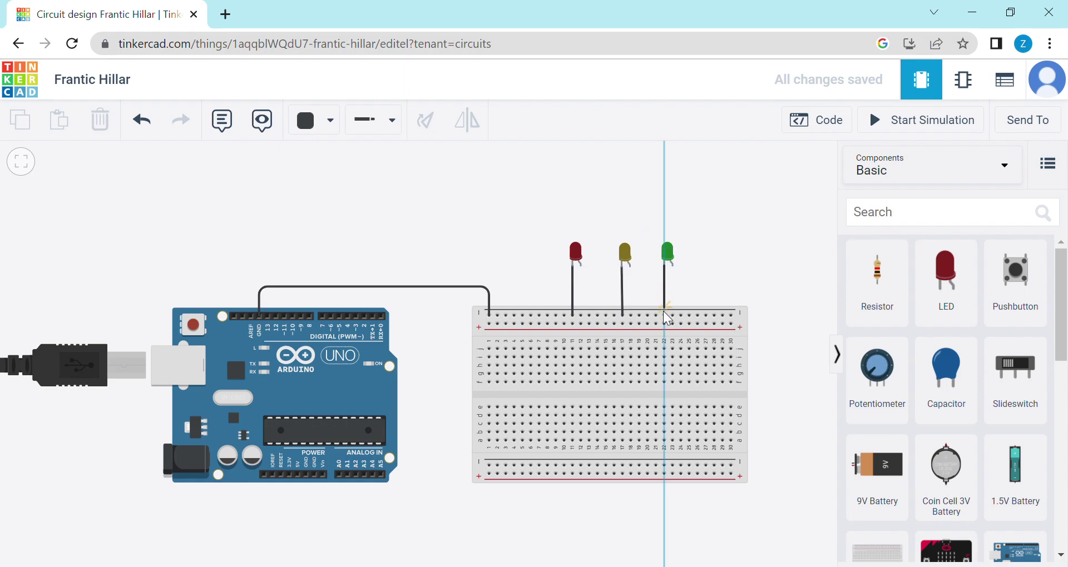
{"action": "left_click", "coordinate": [664, 315]}
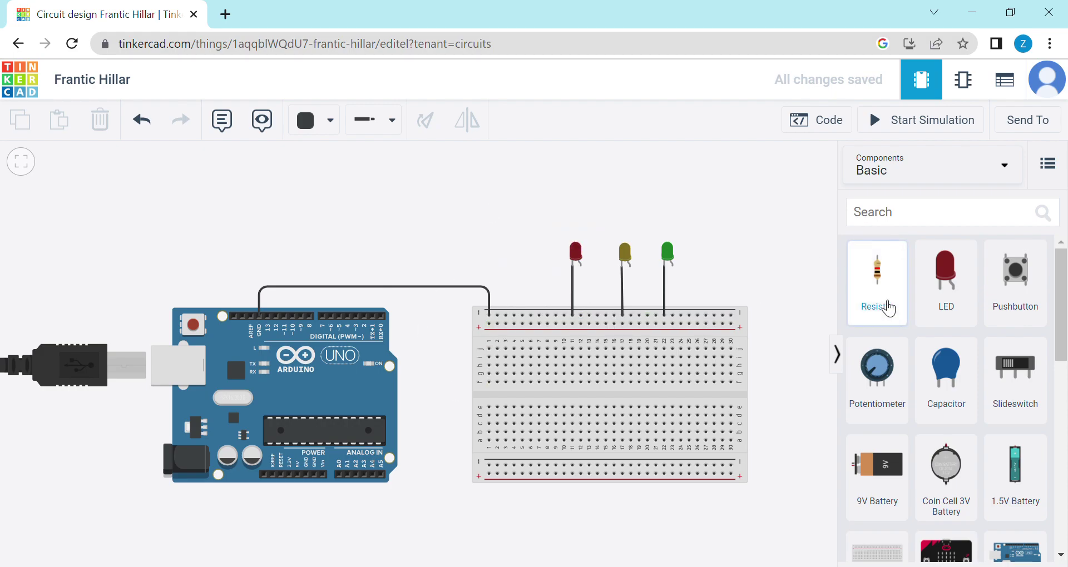
- Attach a 1 kΩ resistor to the anode of each of the red, yellow and green LEDs
{"action": "left_click_drag", "start_coordinate": [874, 305], "coordinate": [586, 290]}
{"action": "left_click", "coordinate": [767, 288]}
{"action": "left_click_drag", "start_coordinate": [882, 288], "coordinate": [631, 289]}
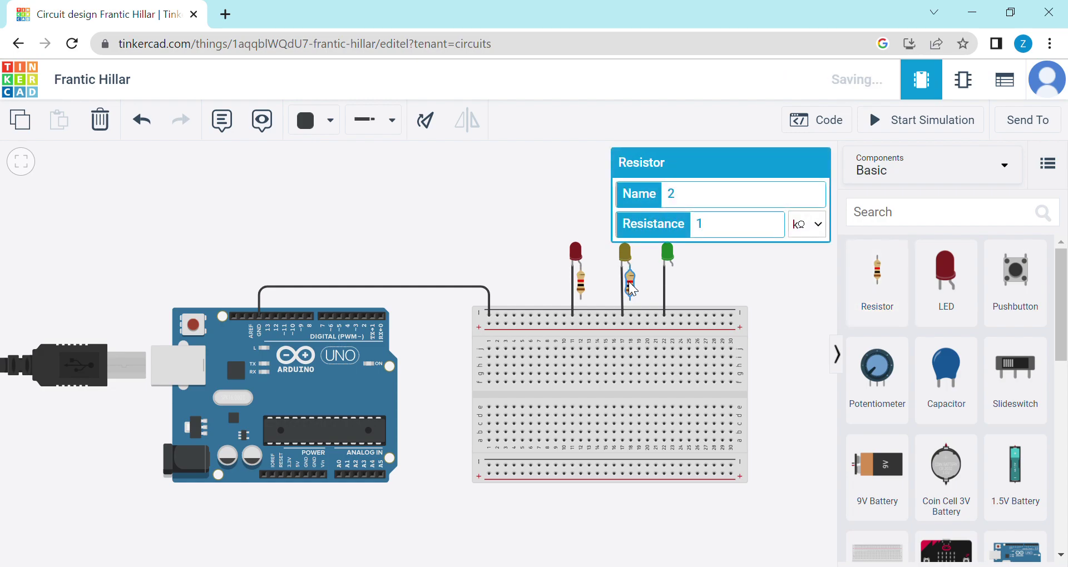
{"action": "left_click", "coordinate": [813, 291]}
{"action": "left_click_drag", "start_coordinate": [876, 278], "coordinate": [673, 281]}
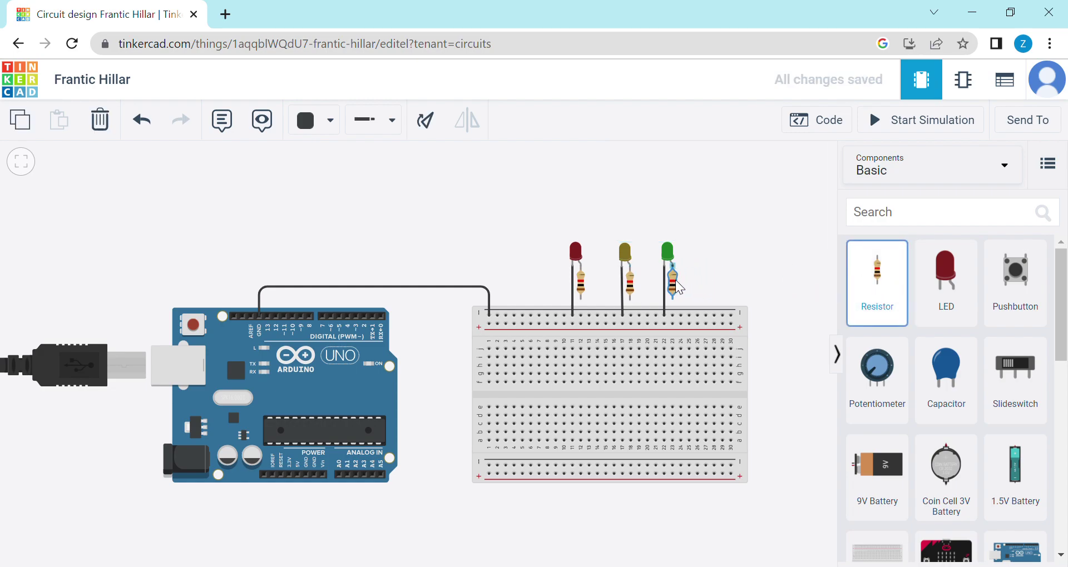
{"action": "left_click", "coordinate": [761, 288]}
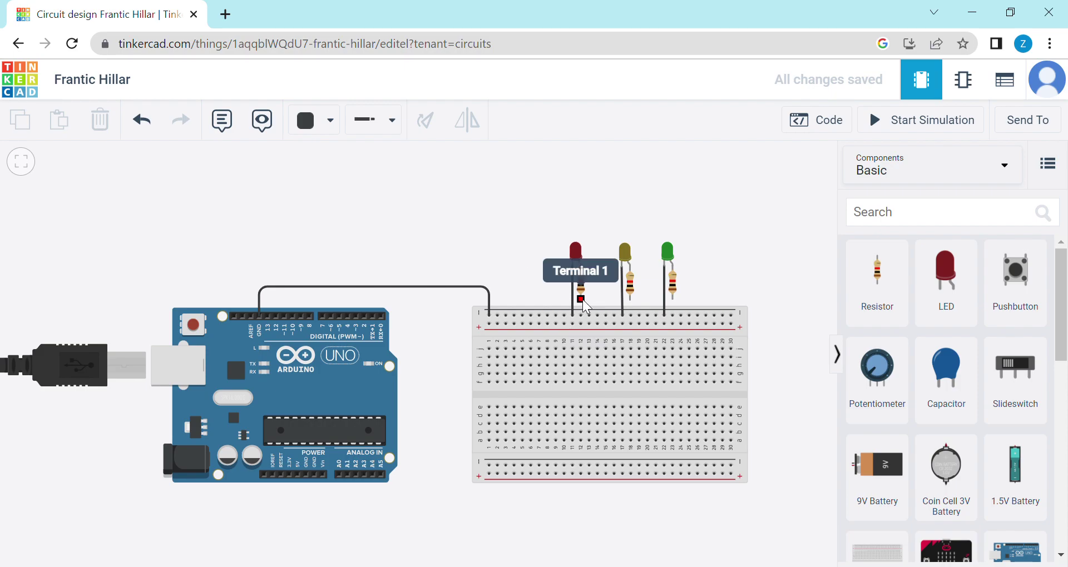
- Run green wires from the red and yellow LEDs' resistors down into breadboard rows
{"action": "left_click_drag", "start_coordinate": [584, 301], "coordinate": [581, 349]}
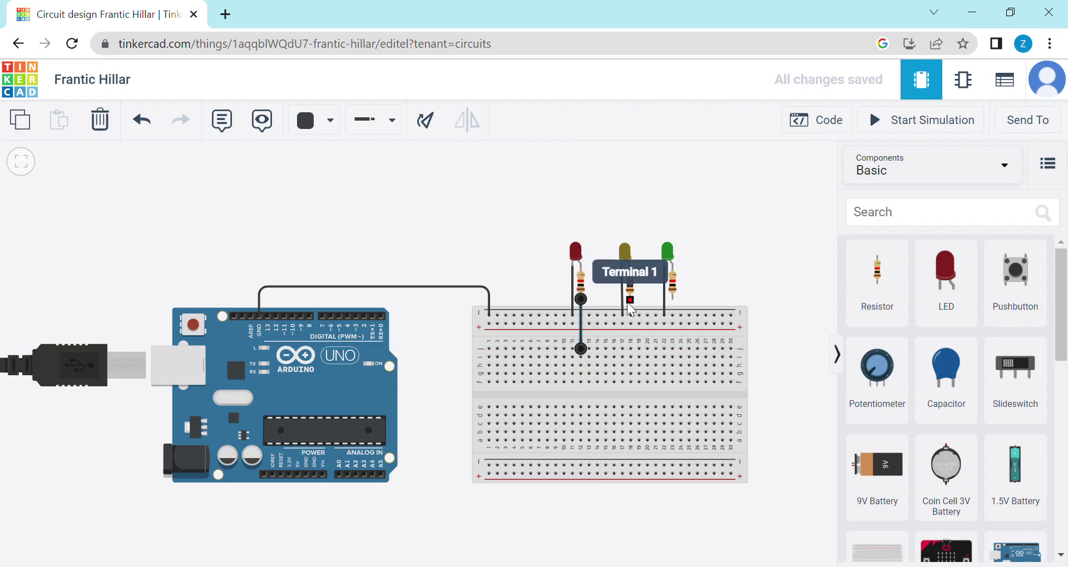
{"action": "left_click", "coordinate": [316, 121]}
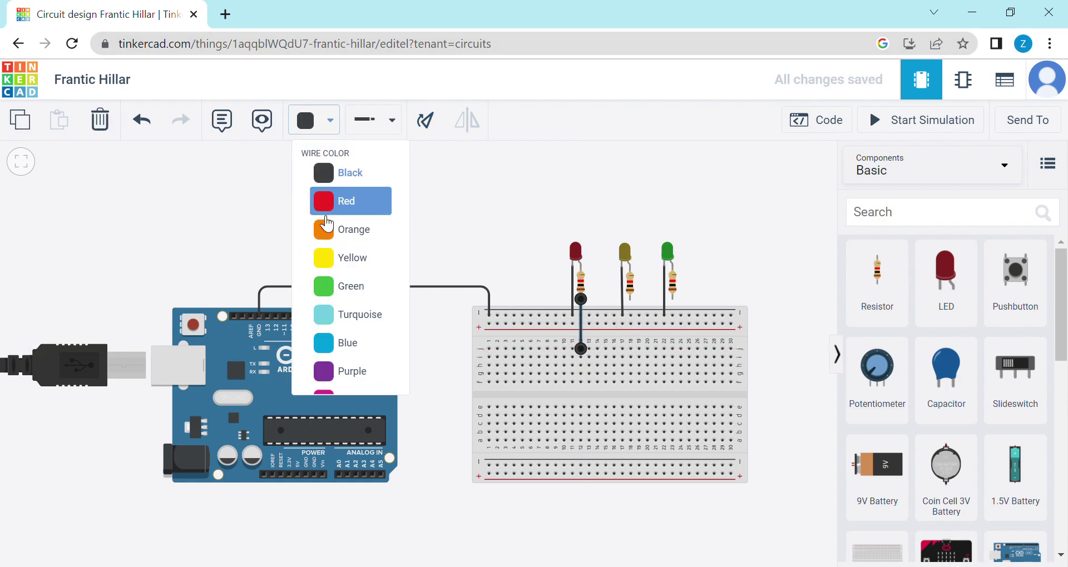
{"action": "left_click", "coordinate": [342, 290]}
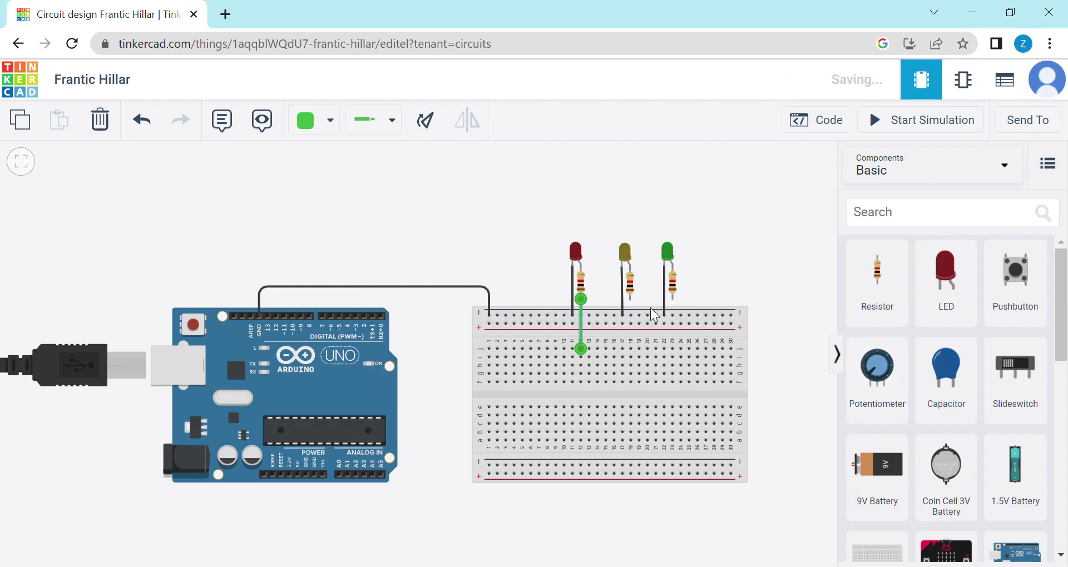
{"action": "left_click", "coordinate": [630, 300]}
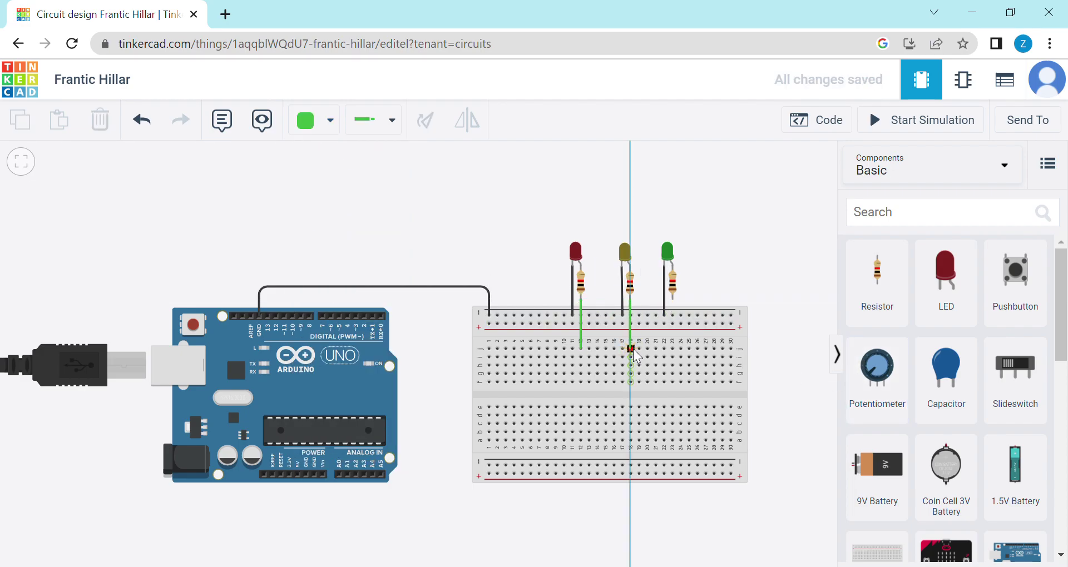
{"action": "left_click", "coordinate": [632, 351]}
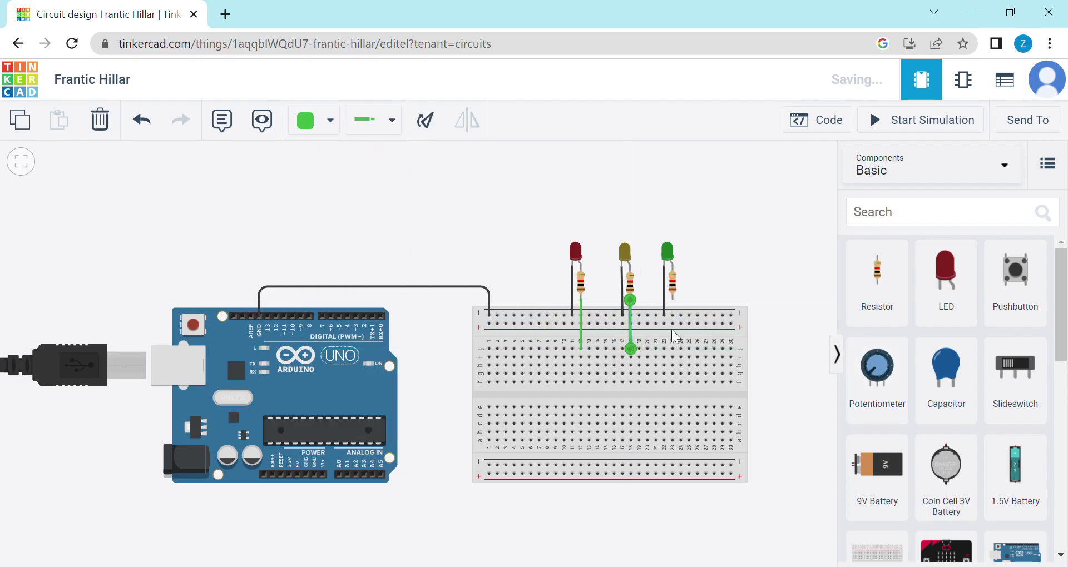
{"action": "left_click", "coordinate": [673, 300]}
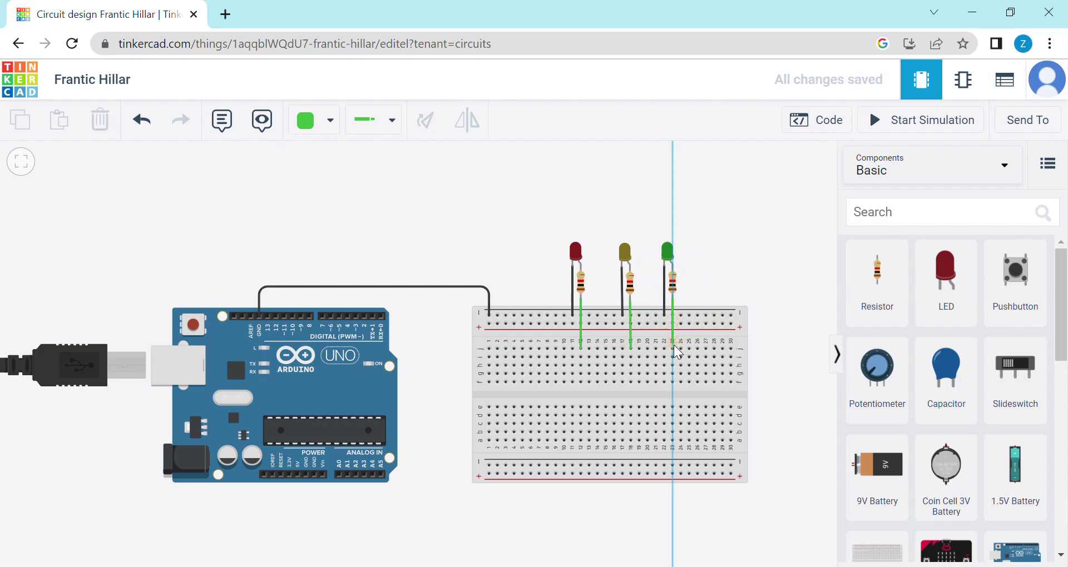
- End the green LED's resistor wire in column 23, then route column 23 around to pin D0
{"action": "left_click", "coordinate": [673, 346]}
{"action": "left_click", "coordinate": [735, 242]}
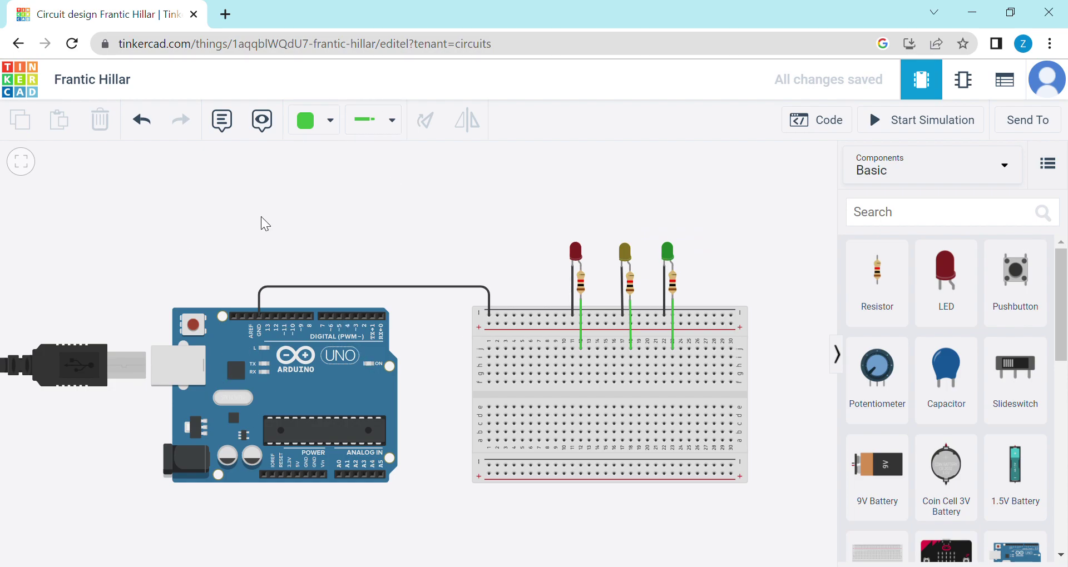
{"action": "left_click", "coordinate": [671, 381]}
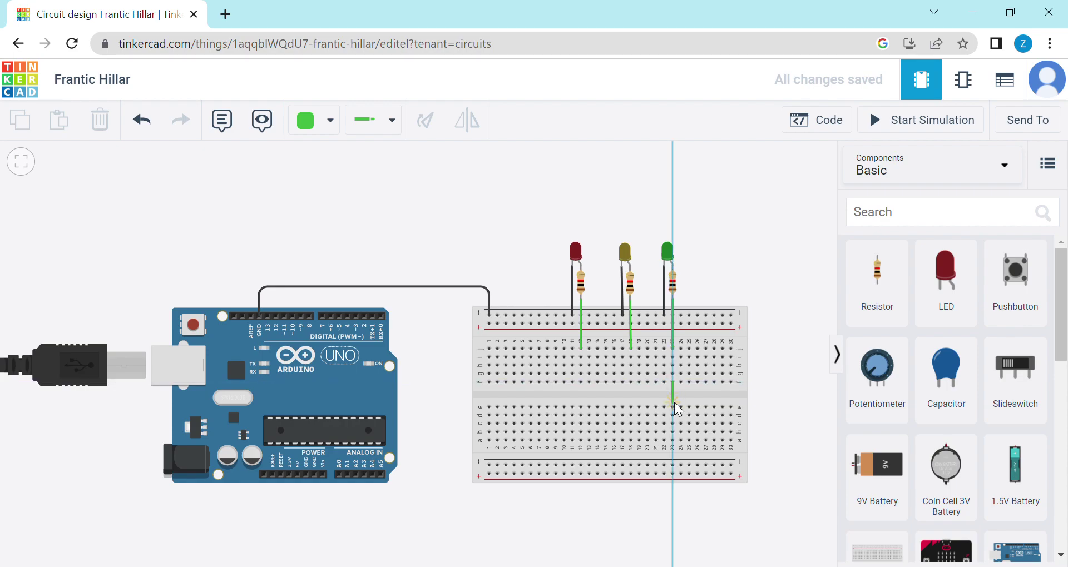
{"action": "left_click", "coordinate": [671, 395]}
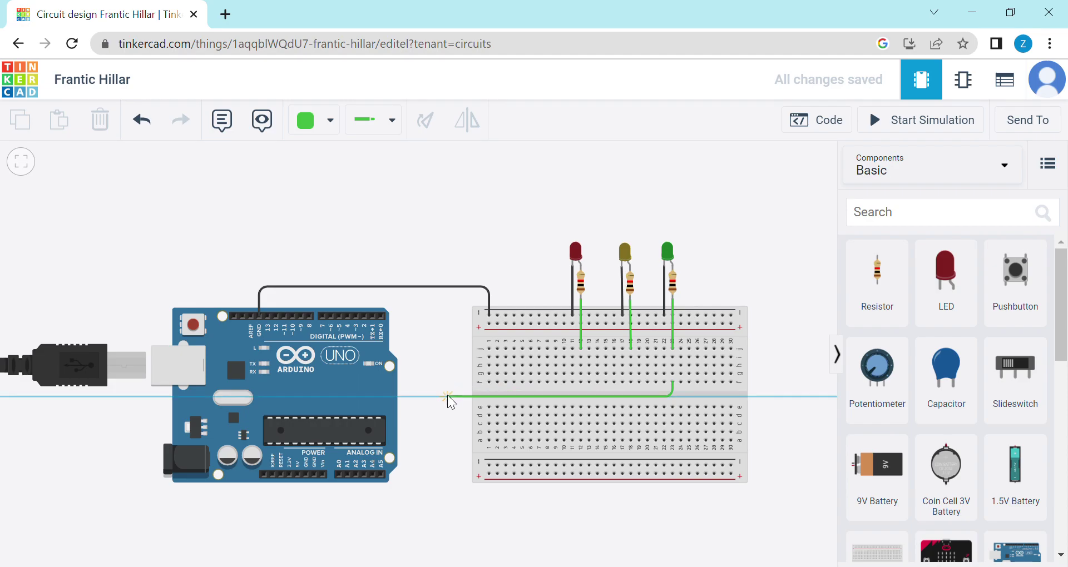
{"action": "left_click", "coordinate": [460, 395]}
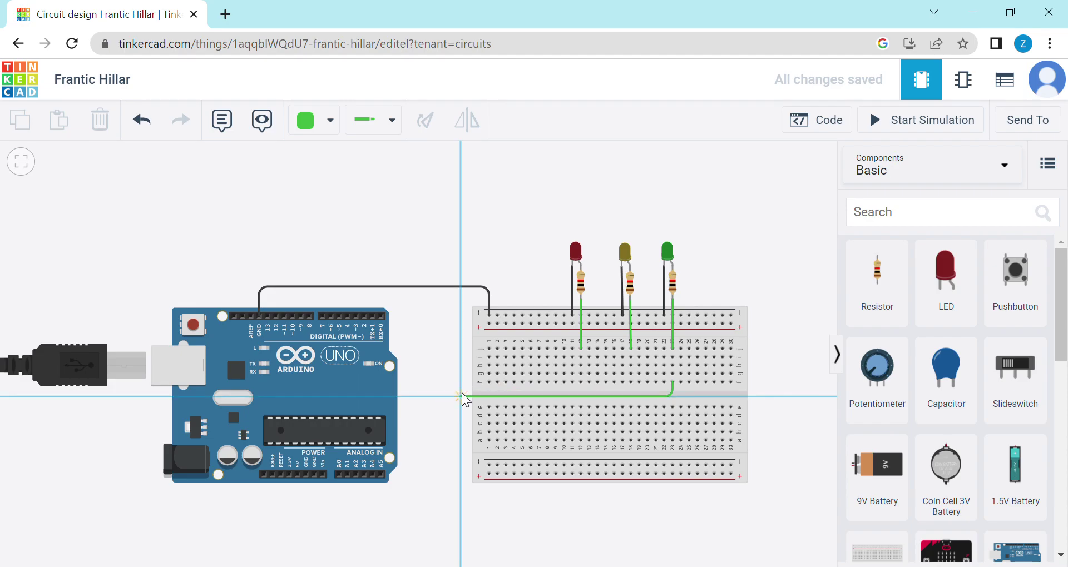
{"action": "left_click", "coordinate": [461, 294]}
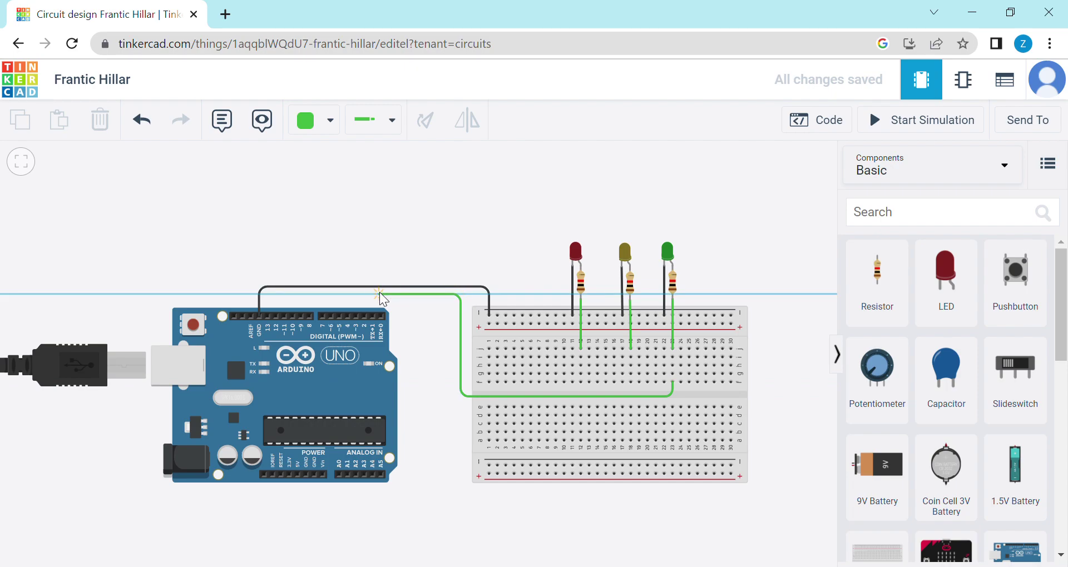
{"action": "left_click", "coordinate": [380, 293]}
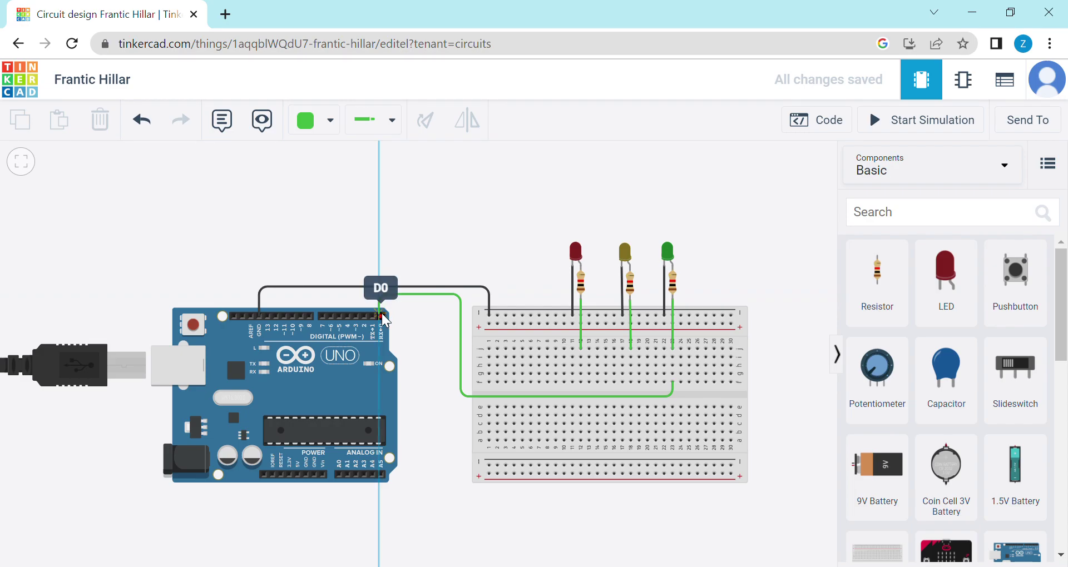
{"action": "left_click", "coordinate": [382, 315]}
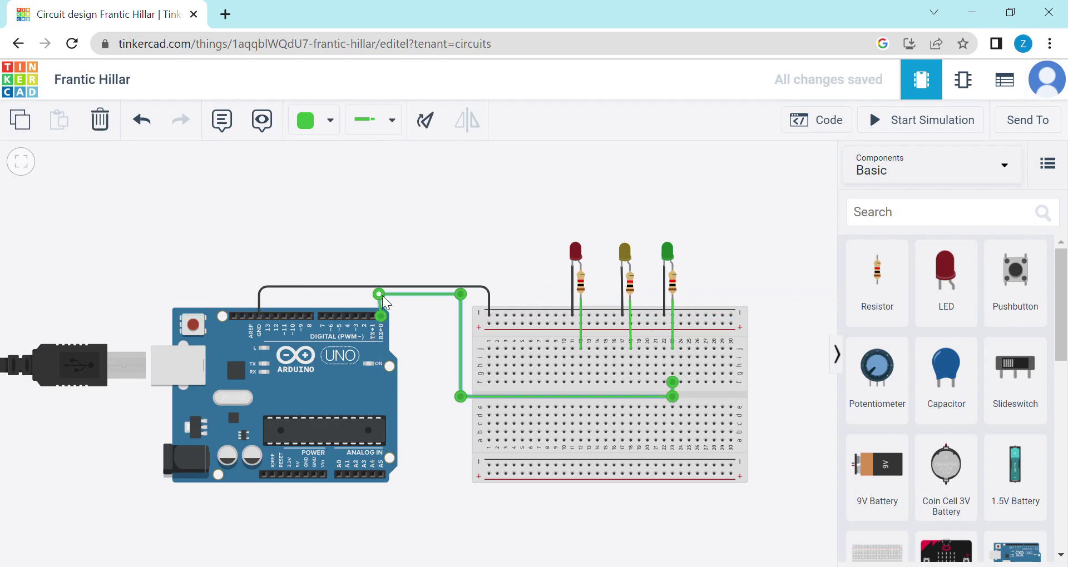
{"action": "left_click", "coordinate": [439, 241]}
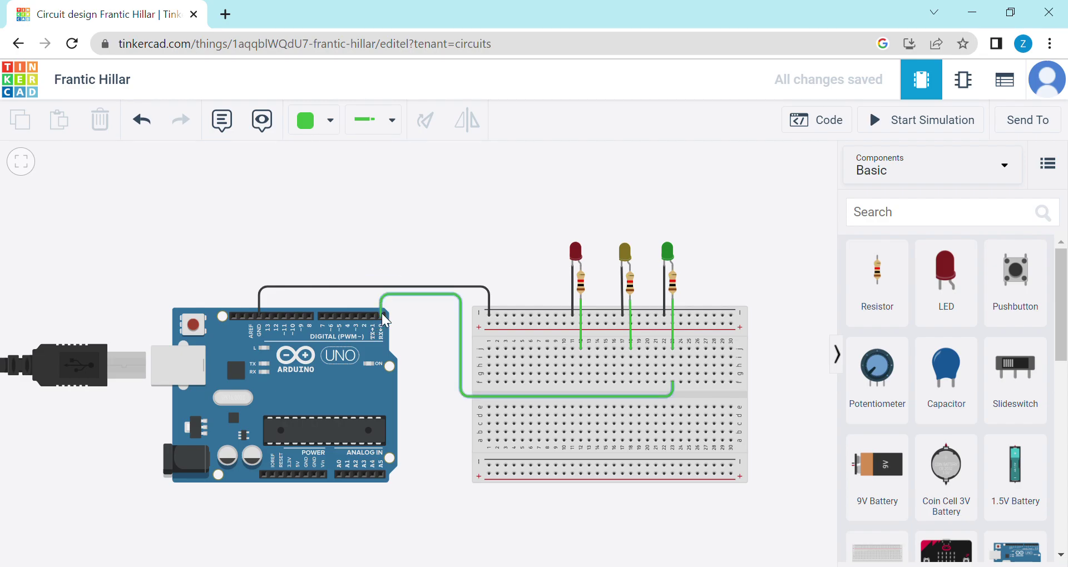
- Route a yellow wire from the yellow LED's breadboard row around to Arduino pin 1
{"action": "left_click", "coordinate": [341, 129]}
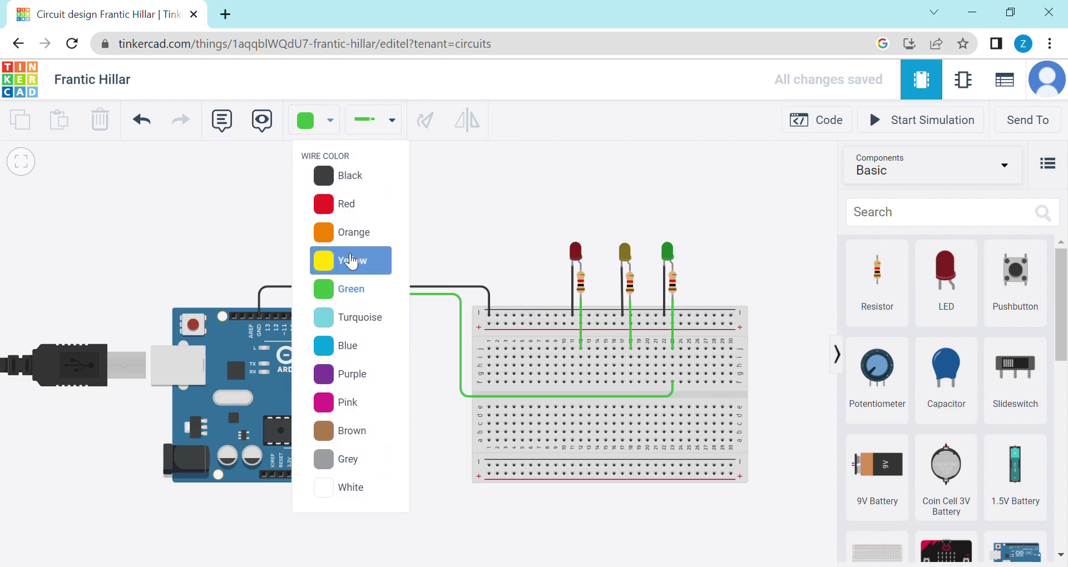
{"action": "left_click", "coordinate": [347, 233]}
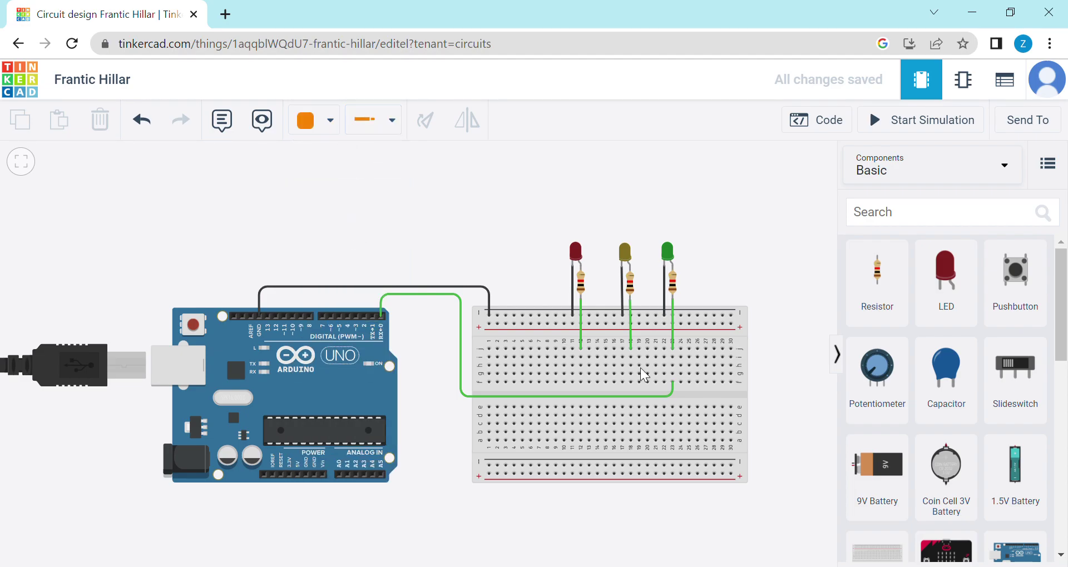
{"action": "left_click", "coordinate": [345, 129]}
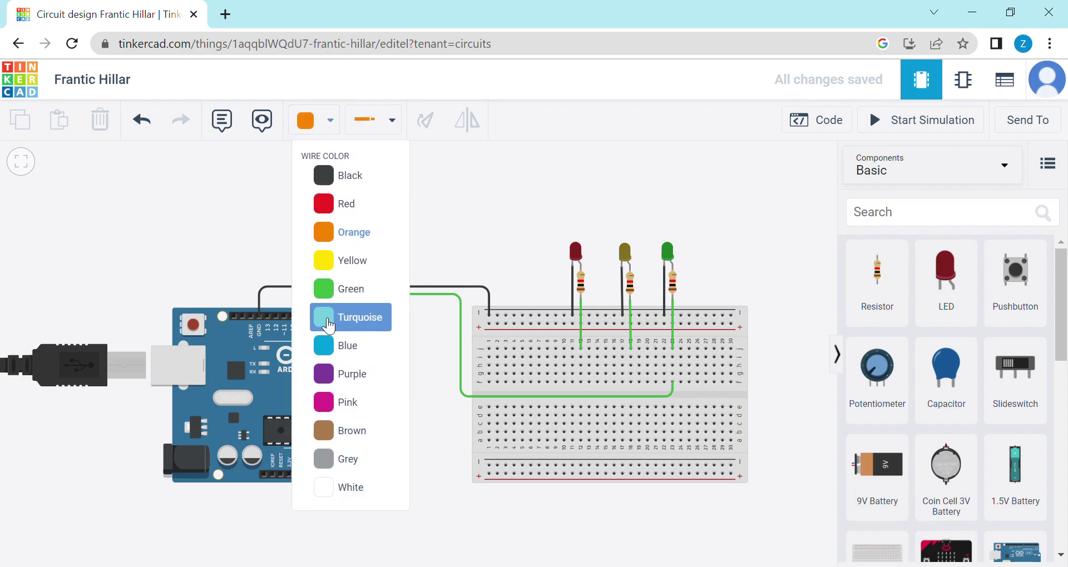
{"action": "left_click", "coordinate": [343, 257]}
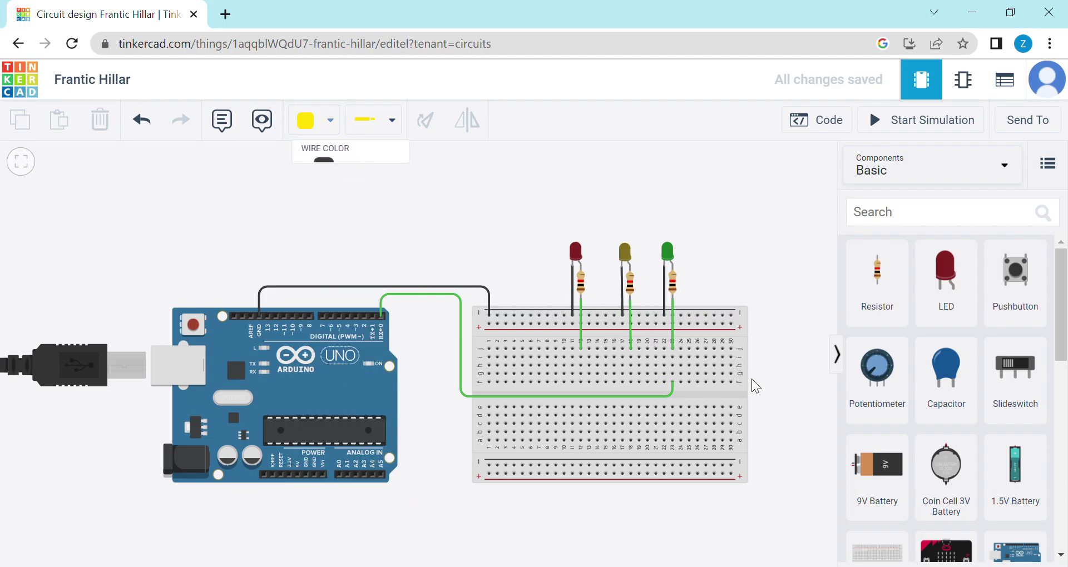
{"action": "left_click", "coordinate": [631, 365]}
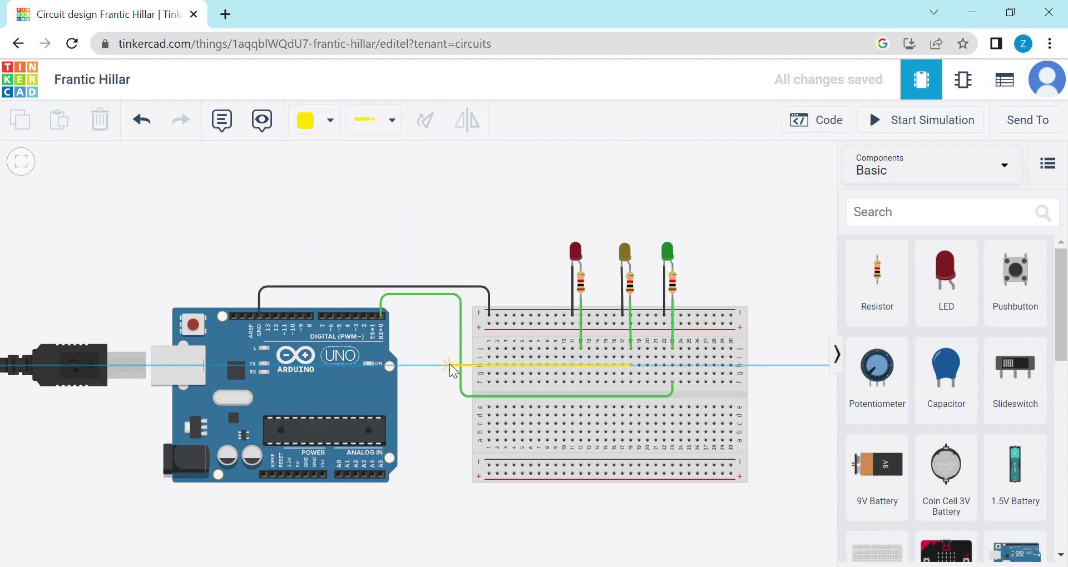
{"action": "left_click", "coordinate": [446, 365]}
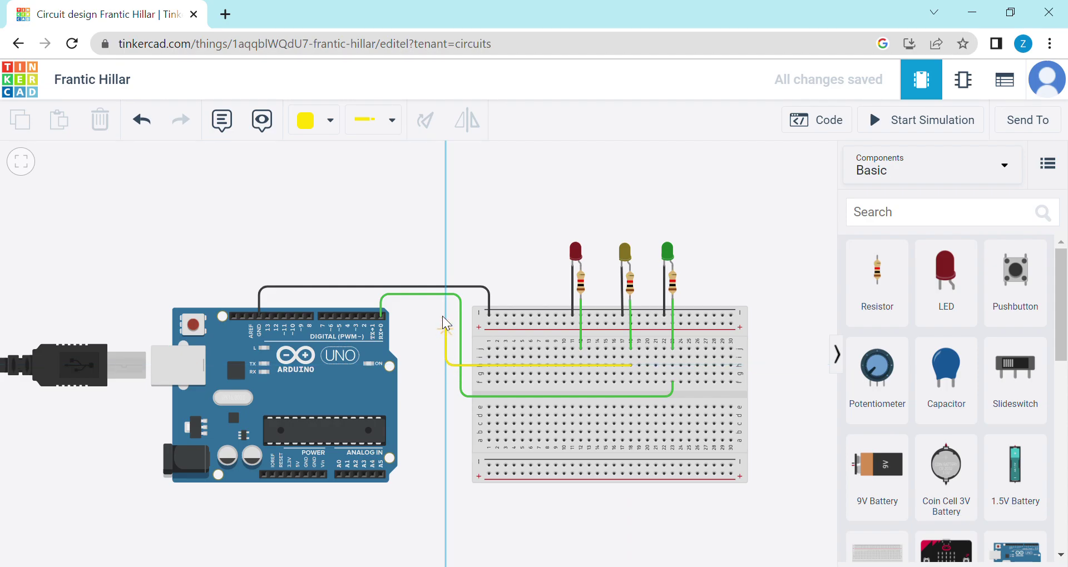
{"action": "left_click", "coordinate": [443, 299]}
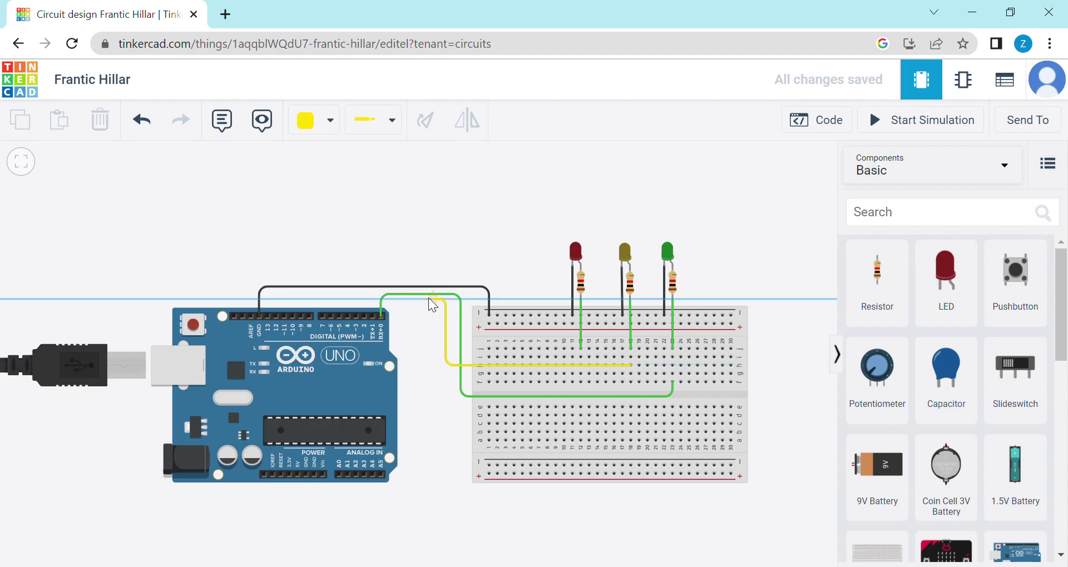
{"action": "left_click", "coordinate": [373, 301]}
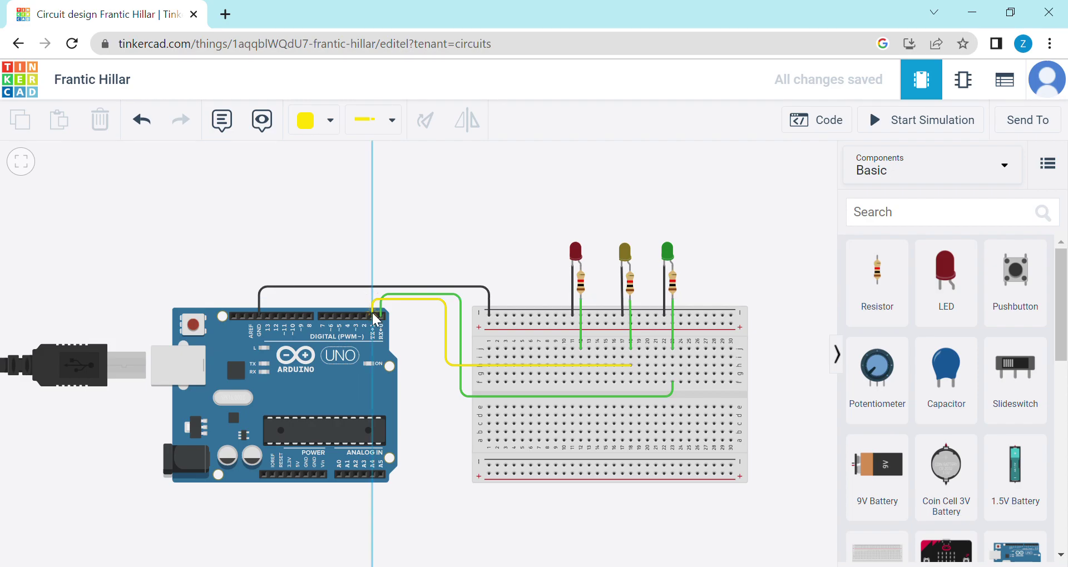
{"action": "left_click", "coordinate": [372, 318]}
{"action": "left_click", "coordinate": [527, 208]}
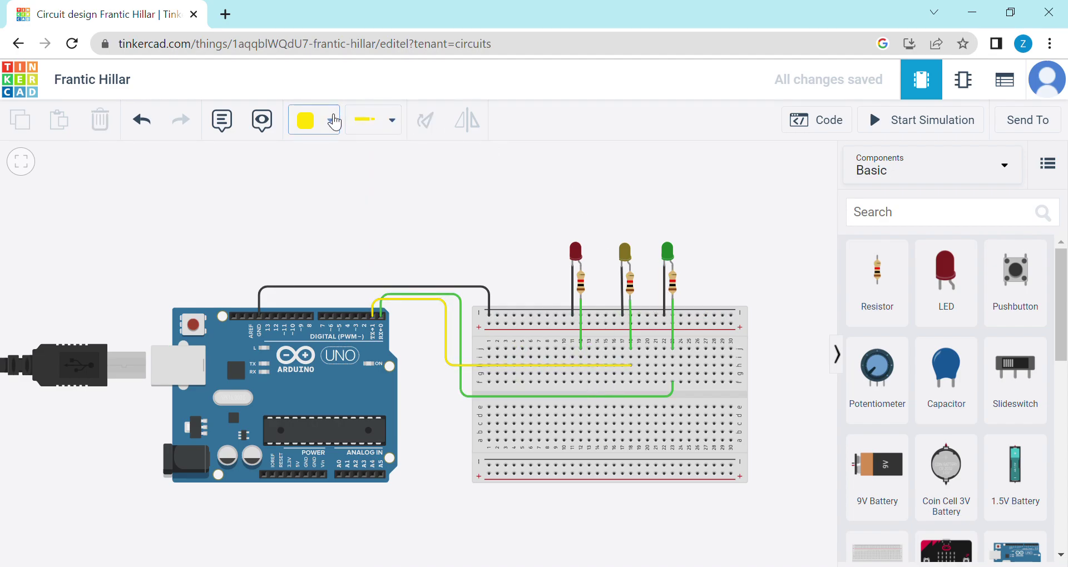
- Route a red wire from the red LED's breadboard column around to Arduino pin 2
{"action": "left_click", "coordinate": [314, 120]}
{"action": "left_click", "coordinate": [339, 210]}
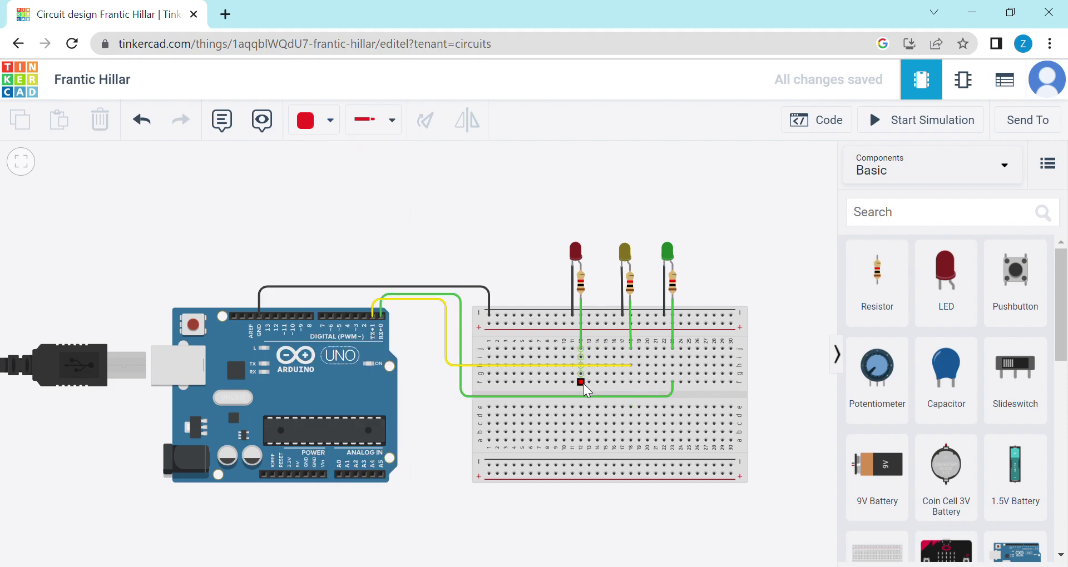
{"action": "left_click", "coordinate": [581, 382]}
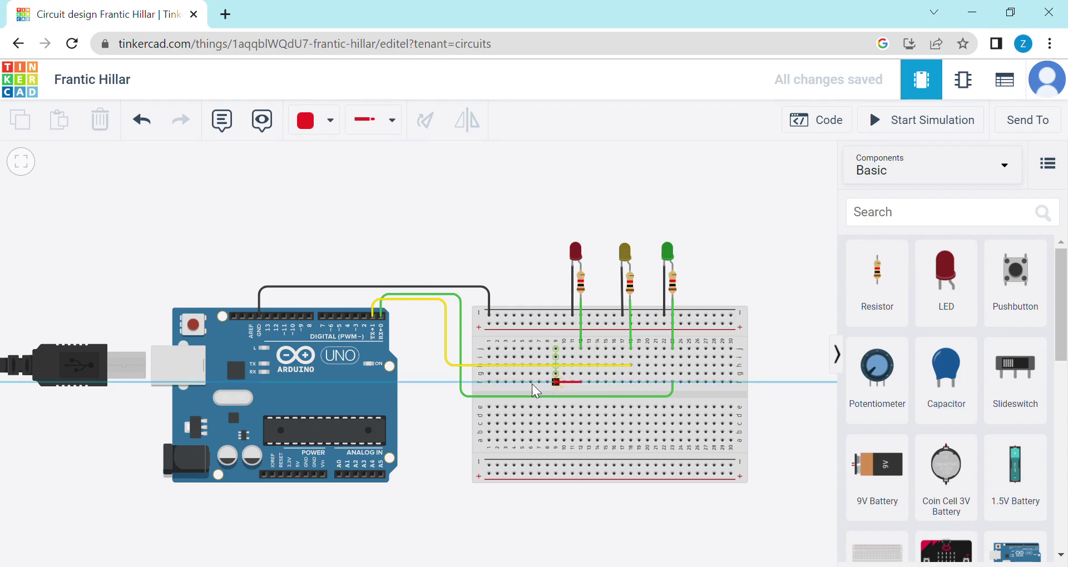
{"action": "left_click", "coordinate": [426, 382]}
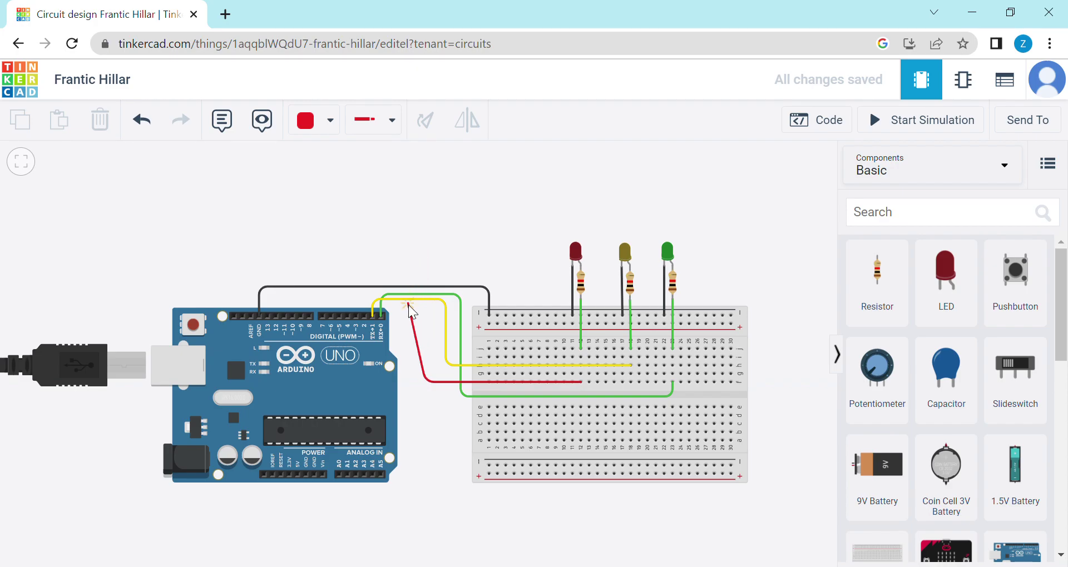
{"action": "left_click", "coordinate": [427, 258]}
{"action": "left_click", "coordinate": [362, 259]}
{"action": "left_click", "coordinate": [363, 312]}
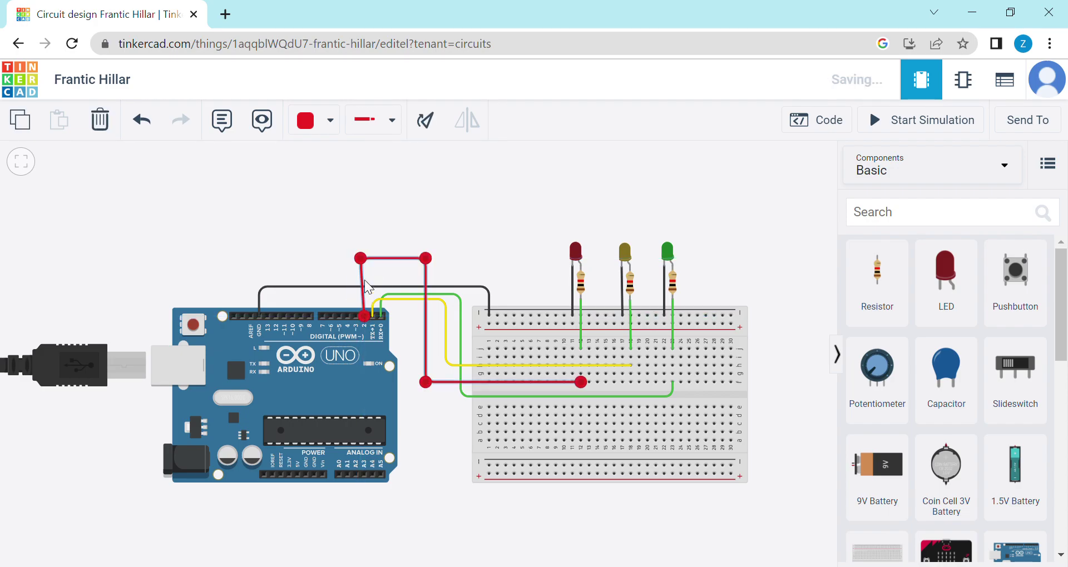
{"action": "left_click", "coordinate": [486, 225]}
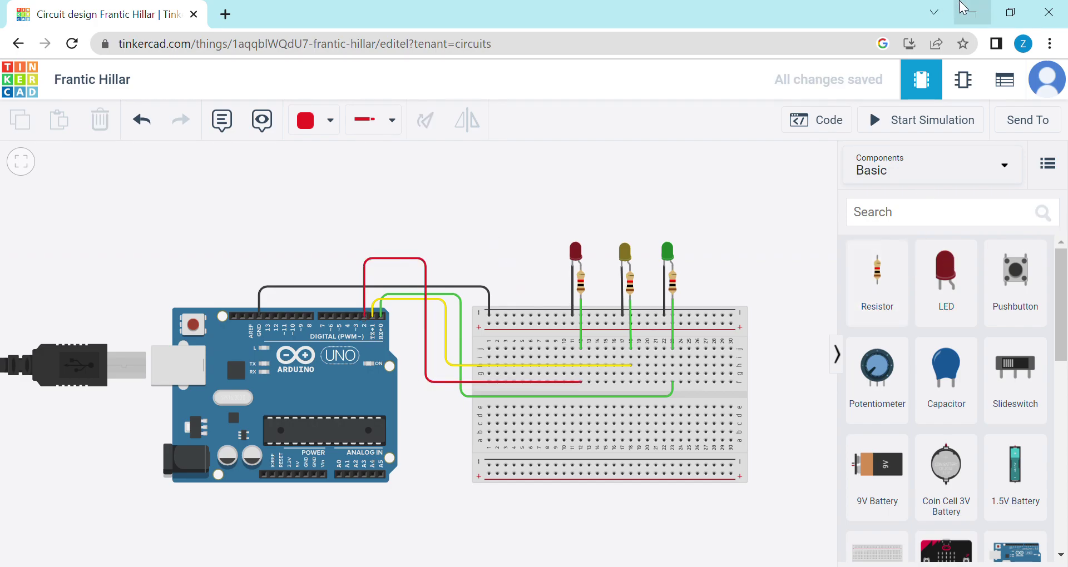
- Switch the Arduino's code editor to Text mode
{"action": "left_click", "coordinate": [800, 129]}
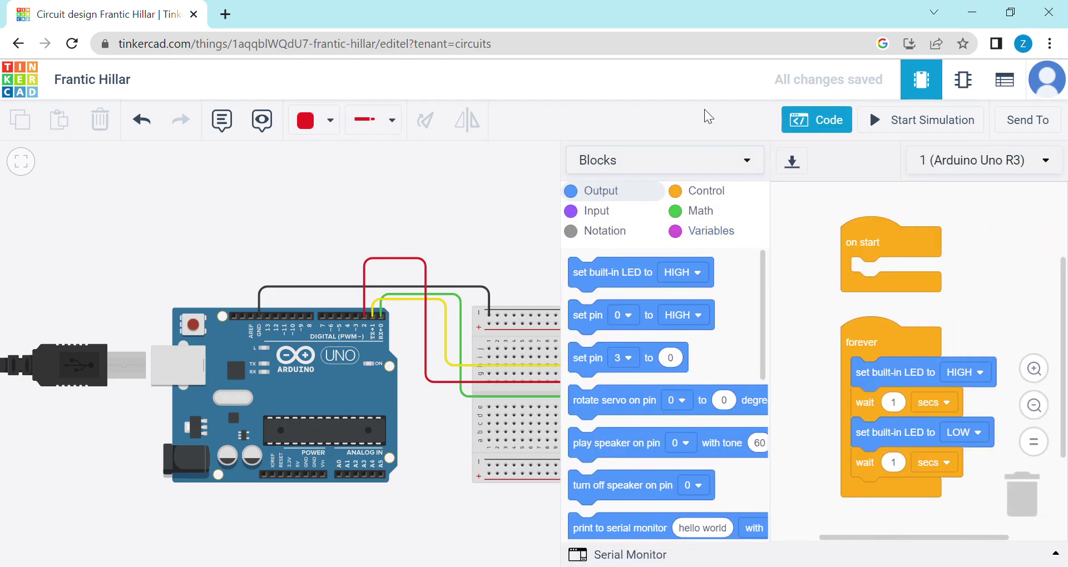
{"action": "left_click", "coordinate": [685, 166]}
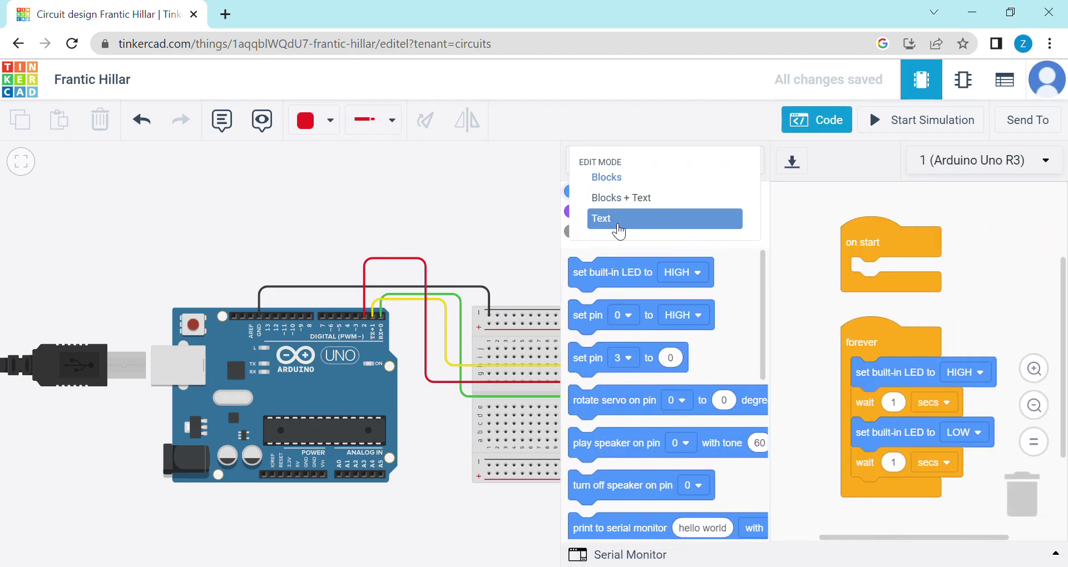
{"action": "left_click", "coordinate": [611, 217]}
{"action": "left_click", "coordinate": [505, 348]}
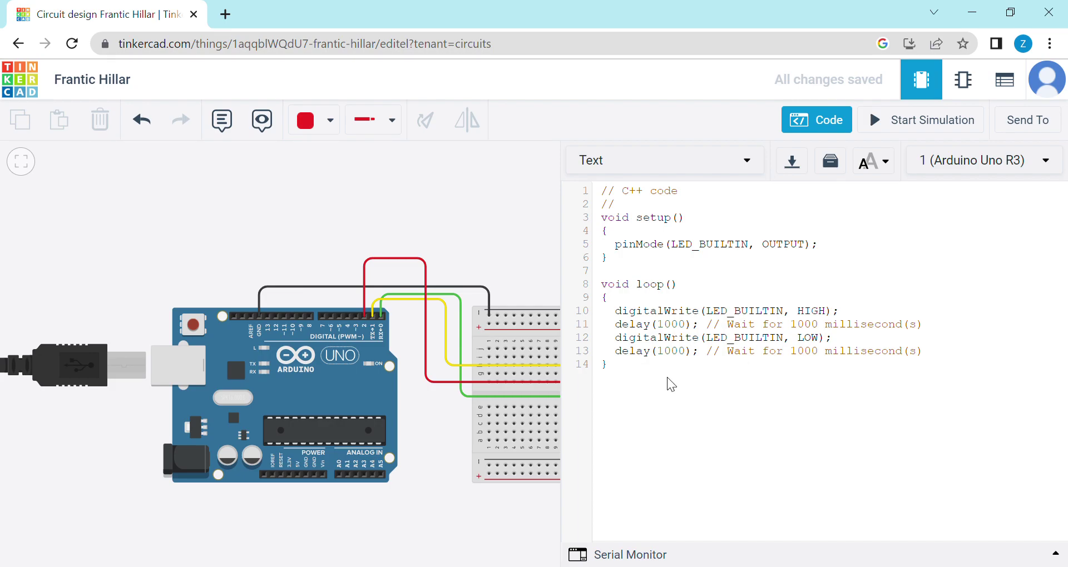
- Replace the example code with the pasted traffic-light sketch, keeping line 10's pin at 0
{"action": "left_click_drag", "start_coordinate": [639, 376], "coordinate": [604, 184]}
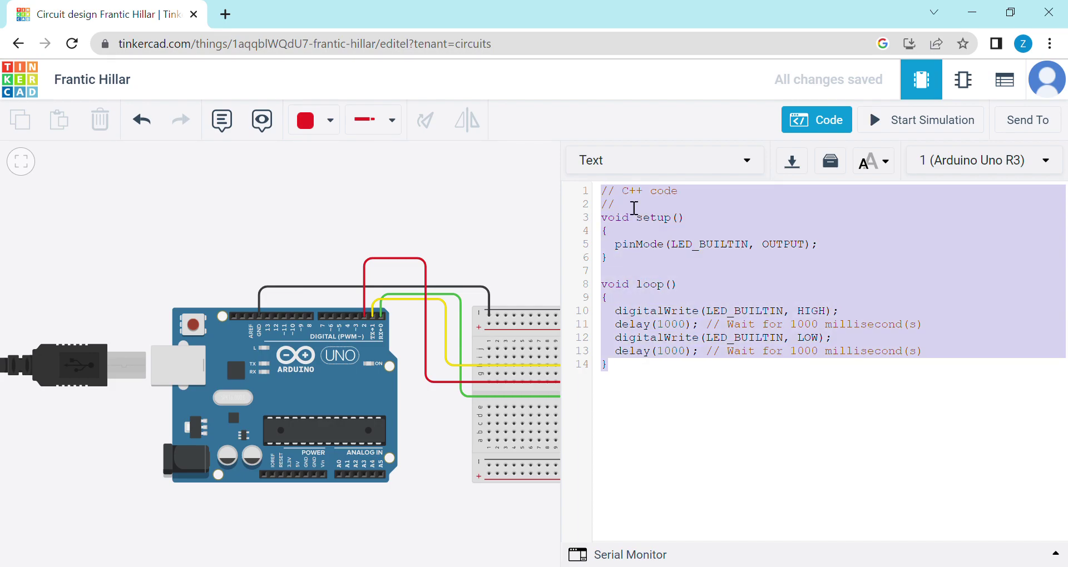
{"action": "key", "text": "BackSpace"}
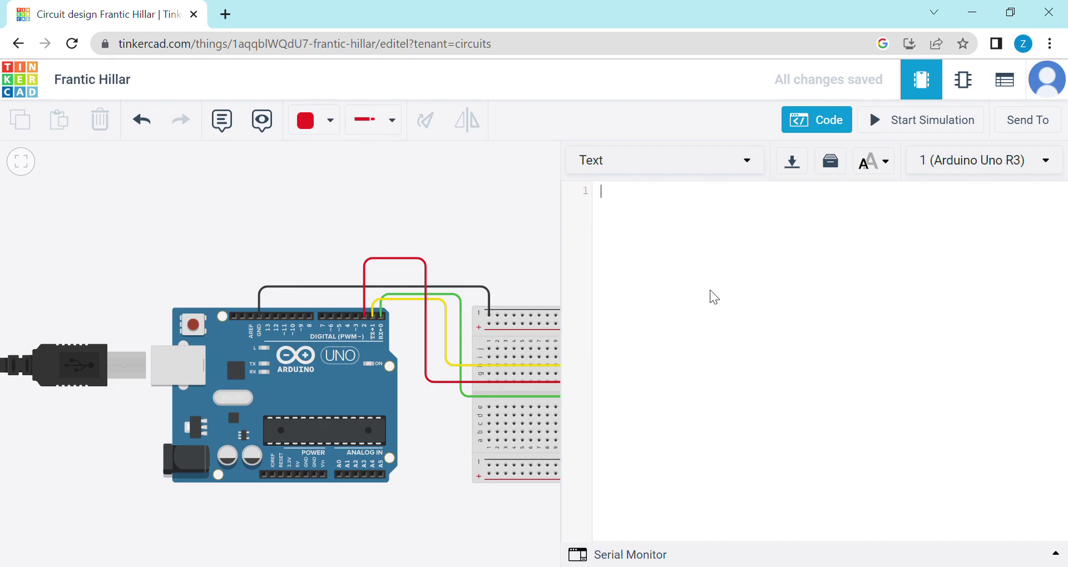
{"action": "type", "text": "void setup() {   pinMode(0, OUTPUT);   pinMode(1, OUTPUT);   pinMode(2, OUTPUT); }  void loop() {   digitalWrite(0, HIGH); // For green LED   delay(3000); // Wait for 3 second   digitalWrite(0, LOW);     digitalWrite(1, HIGH); // For yellow LED   delay(1000);  // Wait for 1 second   digitalWrite(1, LOW);     digitalWrite(2, HIGH);  // For the red LED   delay(3000); // Wait for 3 second   digitalWrite(2, LOW); }"}
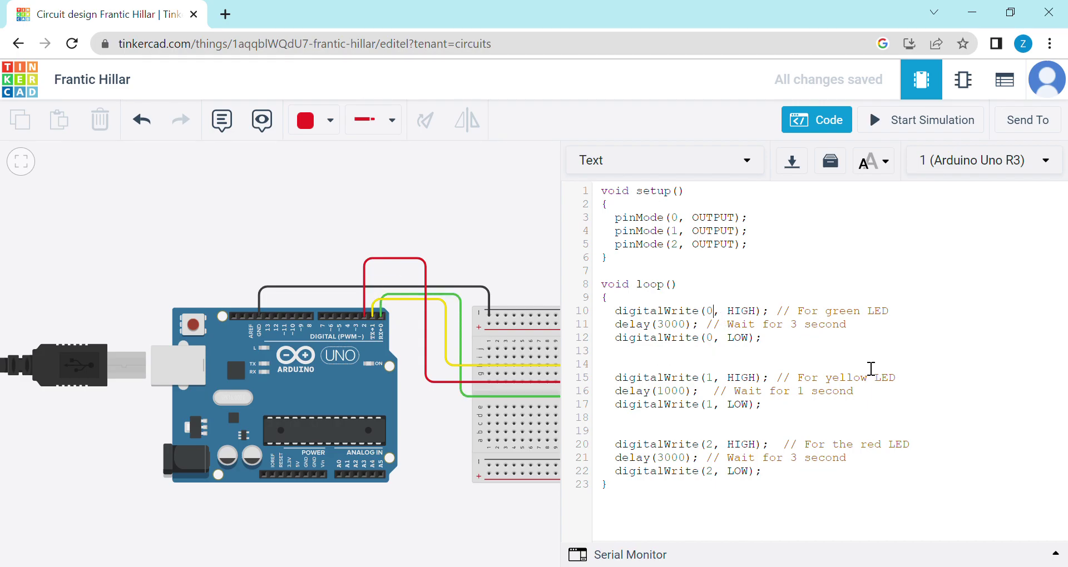
{"action": "key", "text": "BackSpace"}
{"action": "type", "text": "1"}
{"action": "key", "text": "BackSpace"}
{"action": "type", "text": "0"}
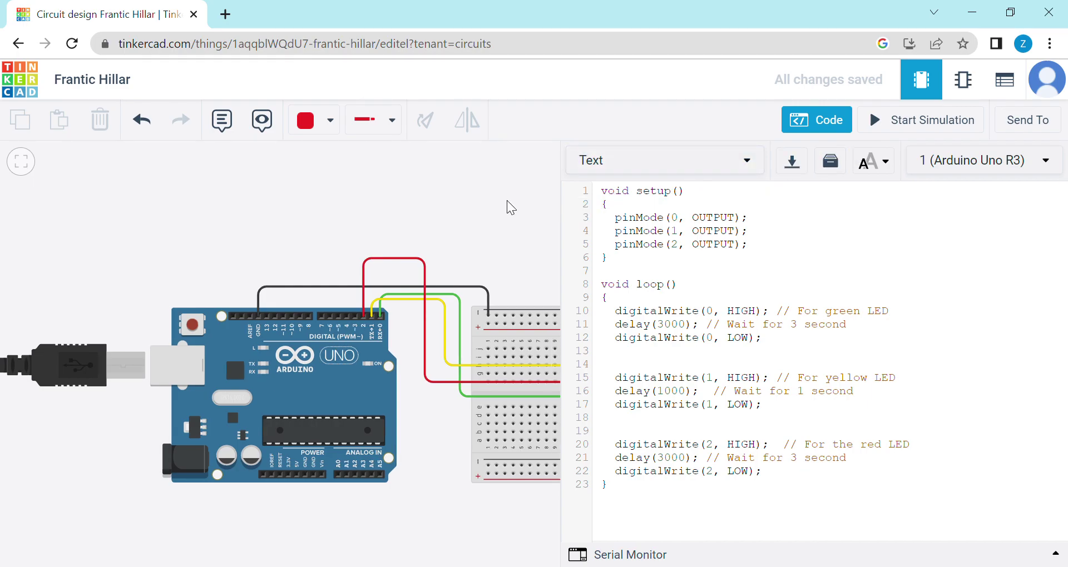
- Run the simulation to watch the green, yellow and red LEDs cycle, then stop it
{"action": "left_click", "coordinate": [20, 162]}
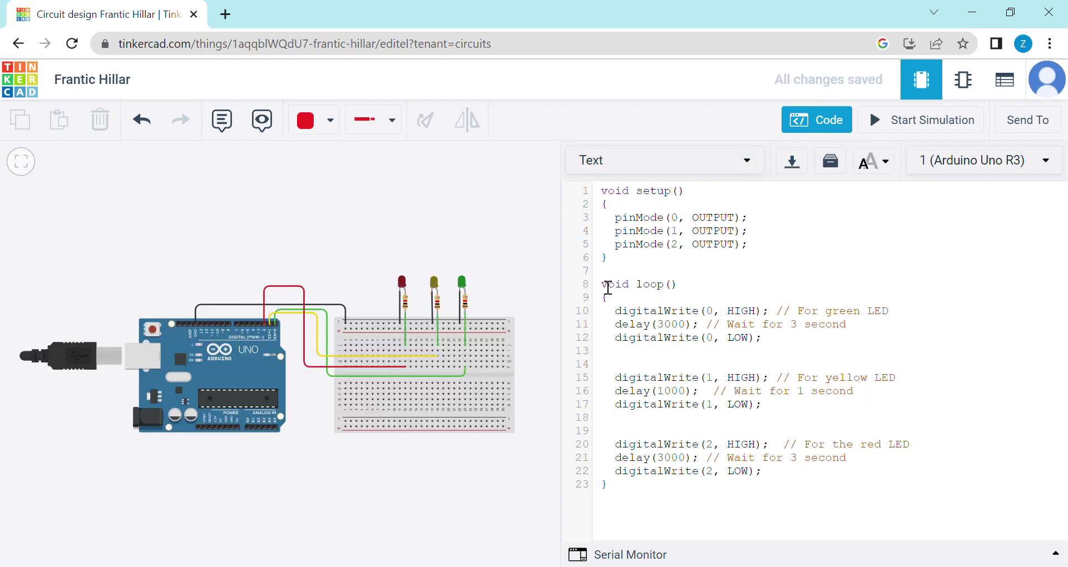
{"action": "left_click", "coordinate": [924, 126]}
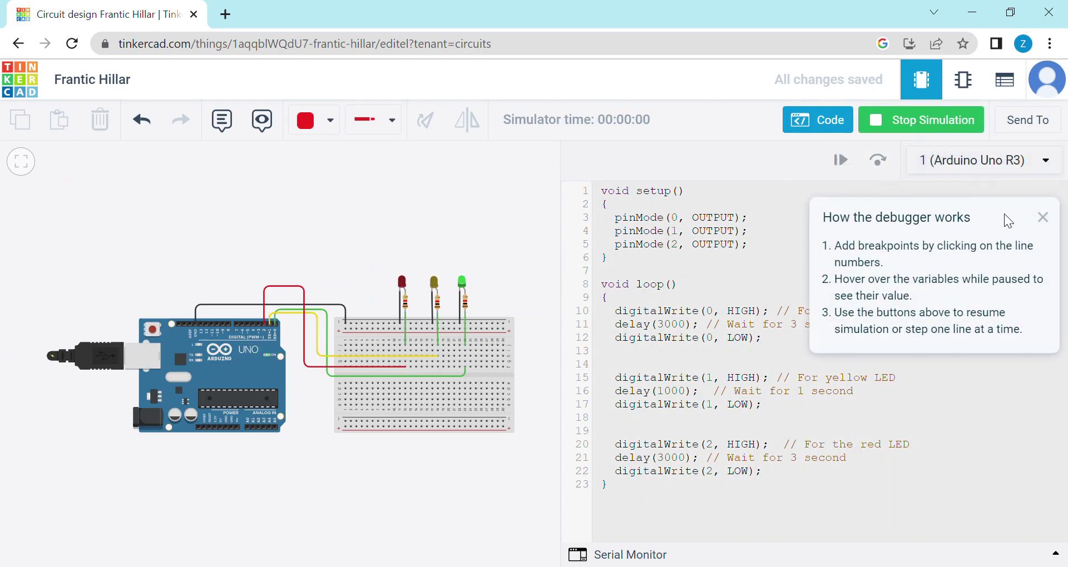
{"action": "left_click", "coordinate": [1051, 222]}
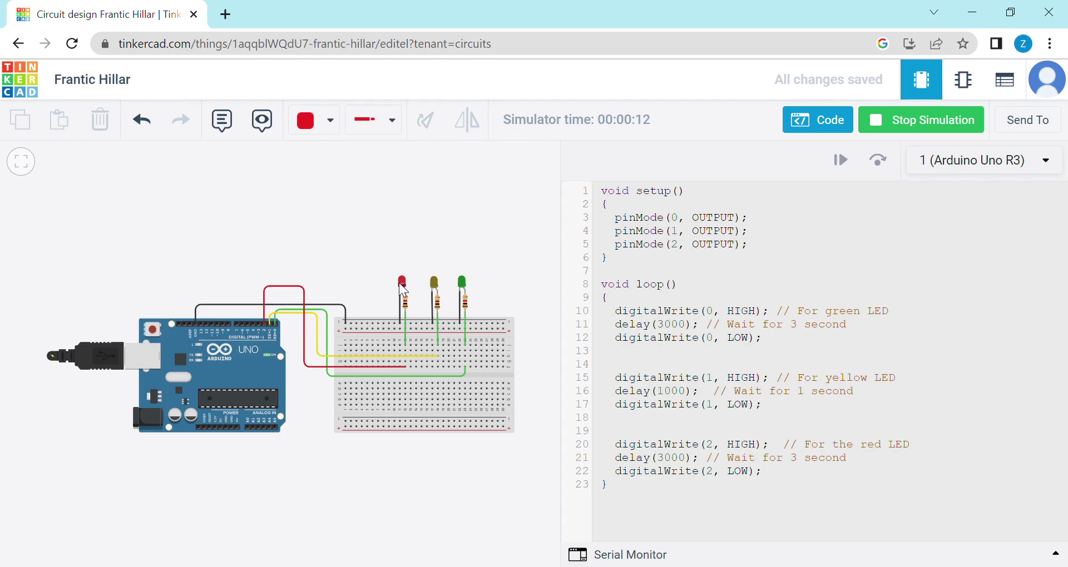
{"action": "left_click", "coordinate": [945, 129]}
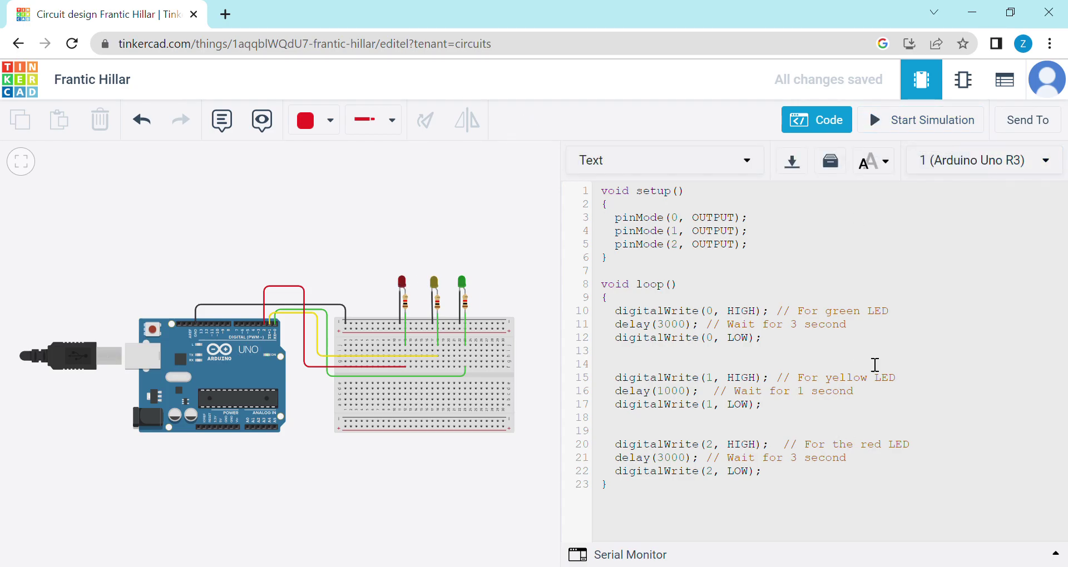